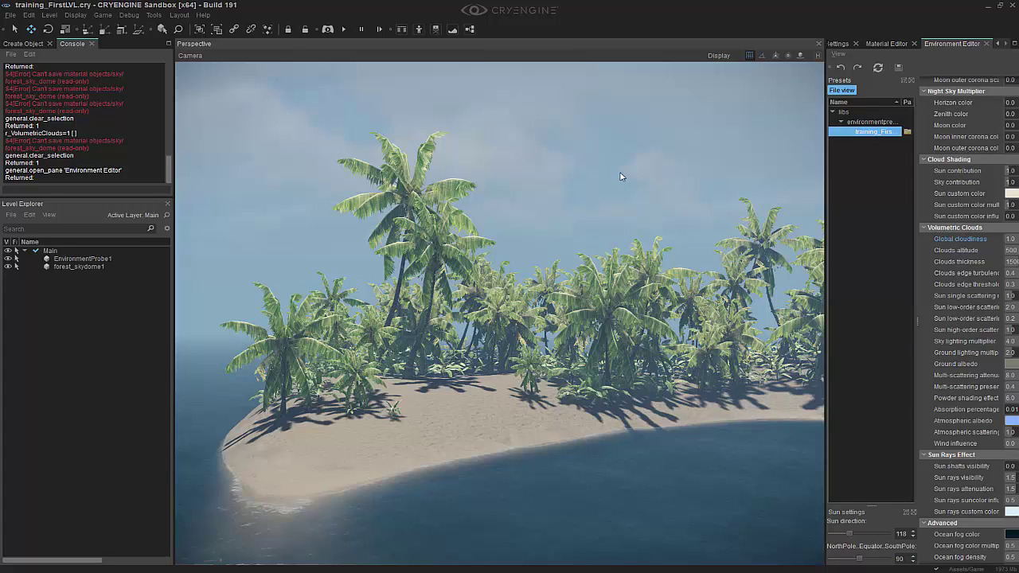
- Place the forest_cabin.cgf brush from architecture/buildings/forest_cabin in the sandy clearing among the palms
{"action": "right_click_drag", "start_coordinate": [500, 313], "coordinate": [555, 302]}
{"action": "key", "text": "w"}
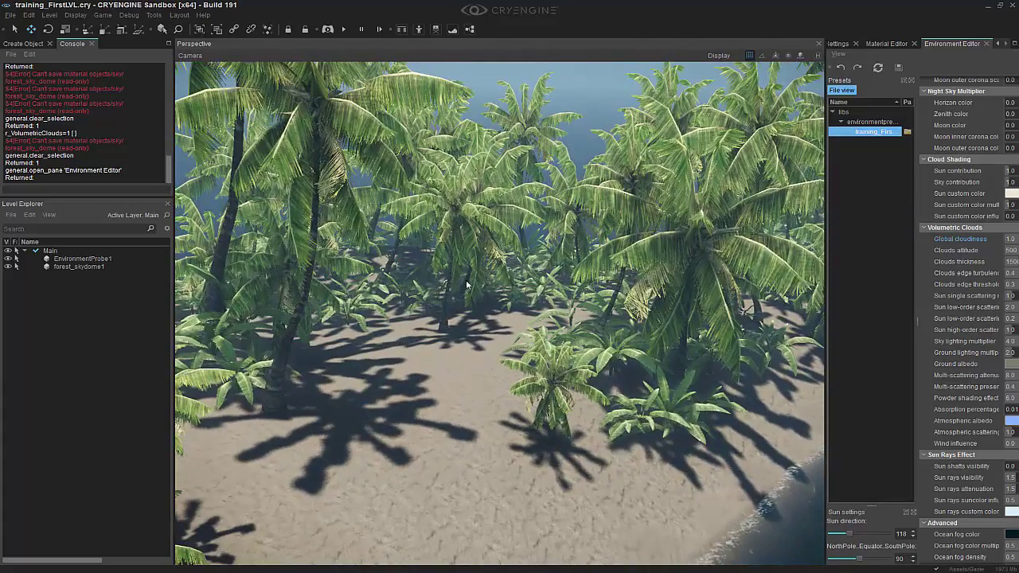
{"action": "right_click_drag", "start_coordinate": [497, 388], "coordinate": [502, 374]}
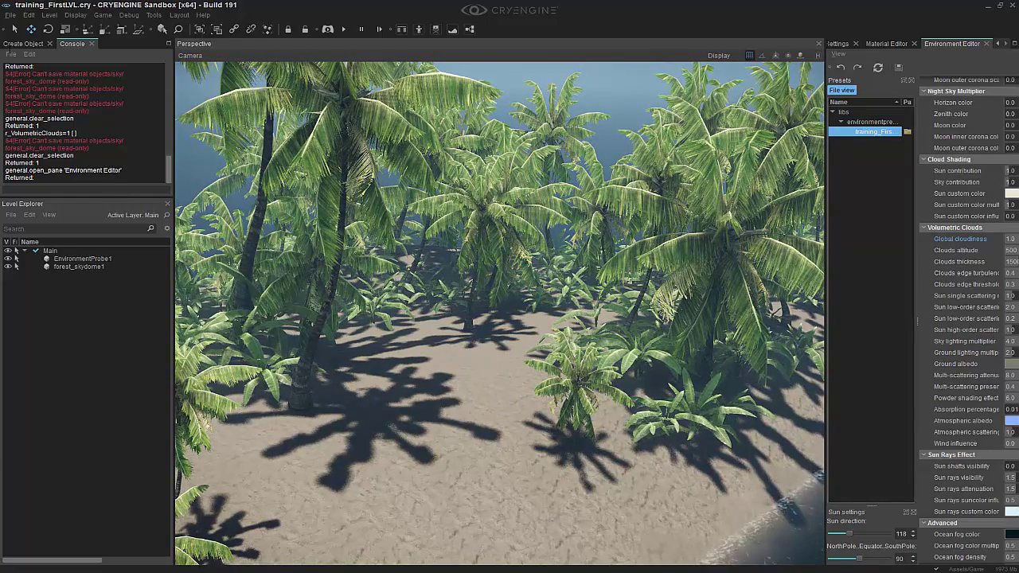
{"action": "left_click", "coordinate": [22, 44]}
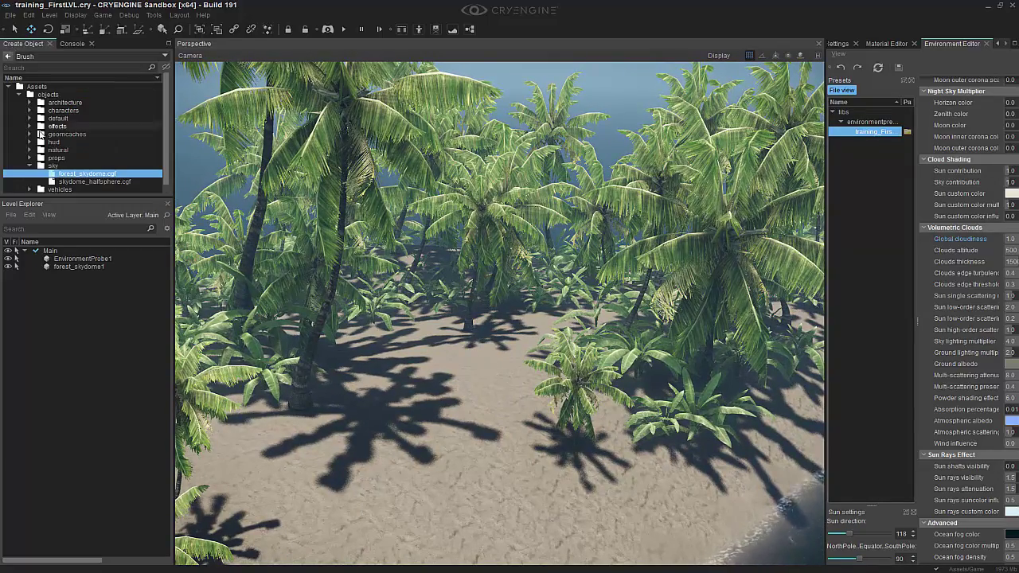
{"action": "left_click", "coordinate": [30, 102]}
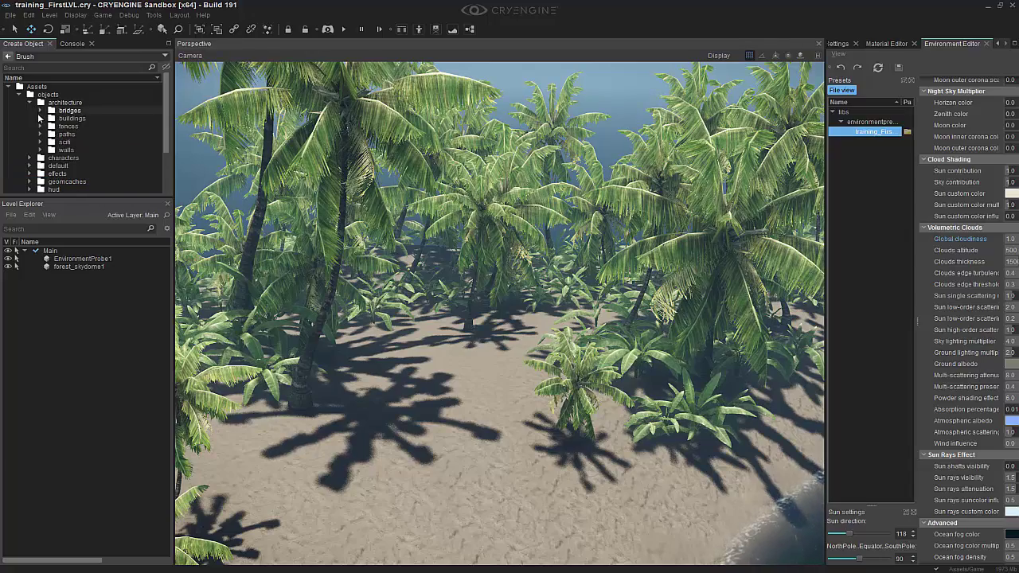
{"action": "left_click", "coordinate": [41, 117]}
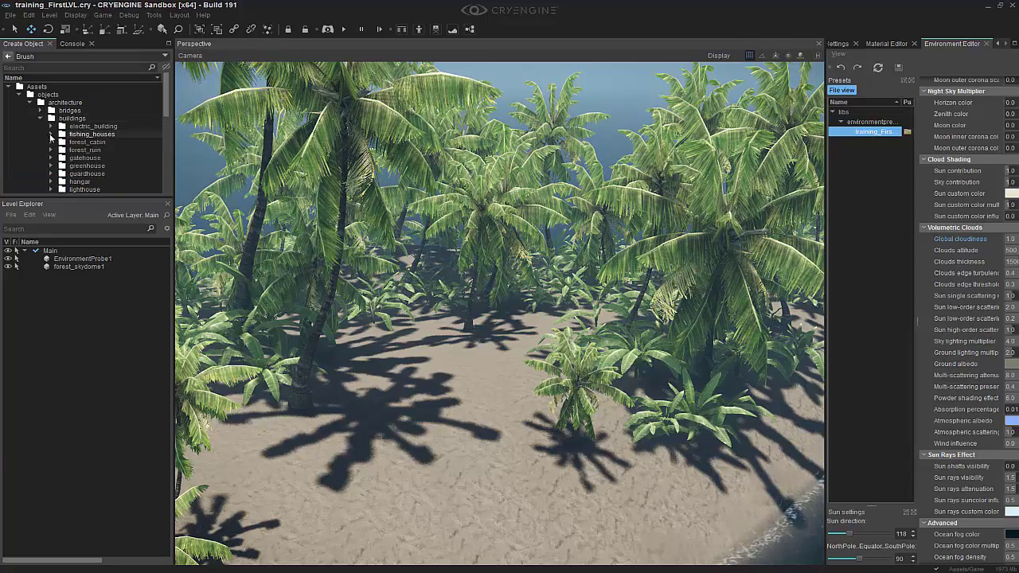
{"action": "left_click", "coordinate": [51, 142]}
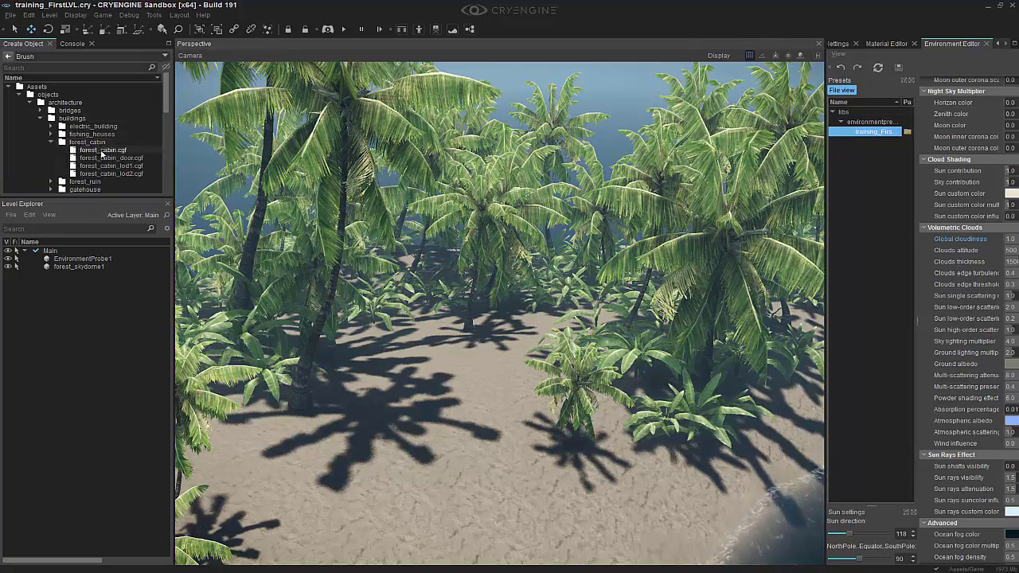
{"action": "left_click", "coordinate": [102, 150]}
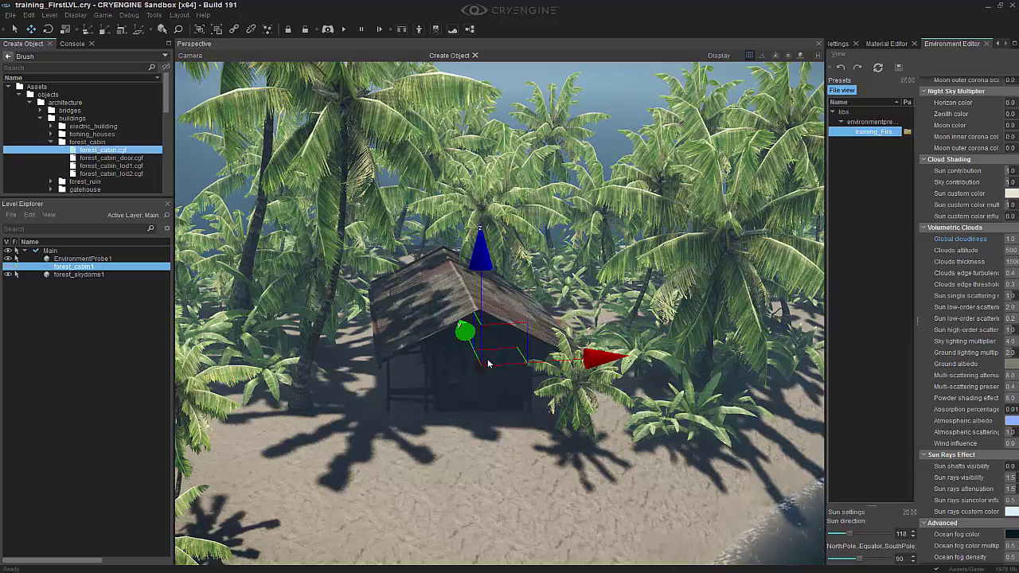
- Rotate the forest cabin about its vertical axis and shift it along its X axis
{"action": "right_click_drag", "start_coordinate": [538, 382], "coordinate": [593, 425]}
{"action": "key", "text": "3"}
{"action": "right_click_drag", "start_coordinate": [538, 287], "coordinate": [552, 280]}
{"action": "key", "text": "w"}
{"action": "key", "text": "w"}
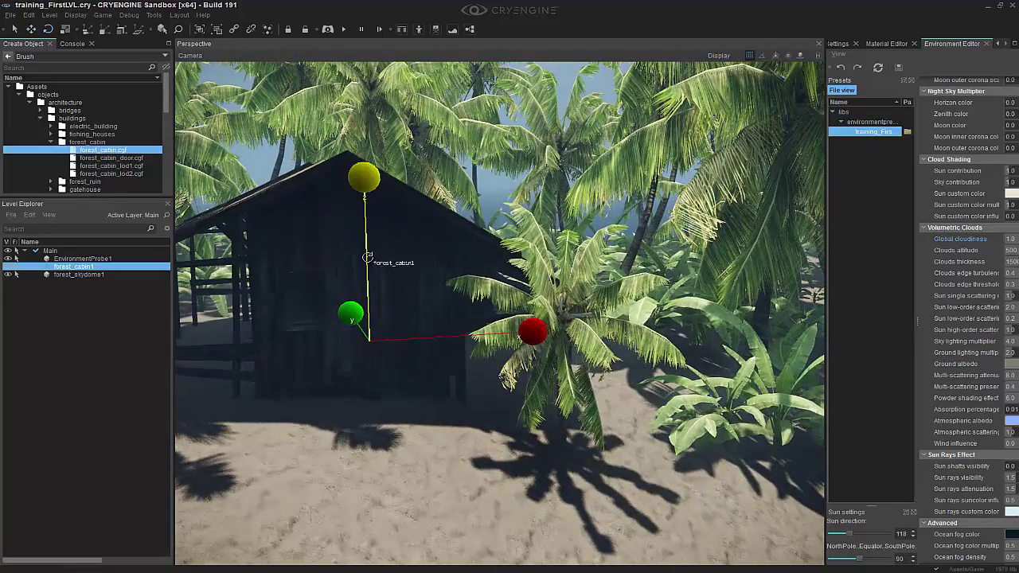
{"action": "left_click_drag", "start_coordinate": [368, 256], "coordinate": [393, 203]}
{"action": "key", "text": "s"}
{"action": "mouse_move", "coordinate": [450, 262]}
{"action": "right_mouse_down"}
{"action": "mouse_move", "coordinate": [429, 260]}
{"action": "mouse_move", "coordinate": [450, 261]}
{"action": "right_mouse_up"}
{"action": "key", "text": "2"}
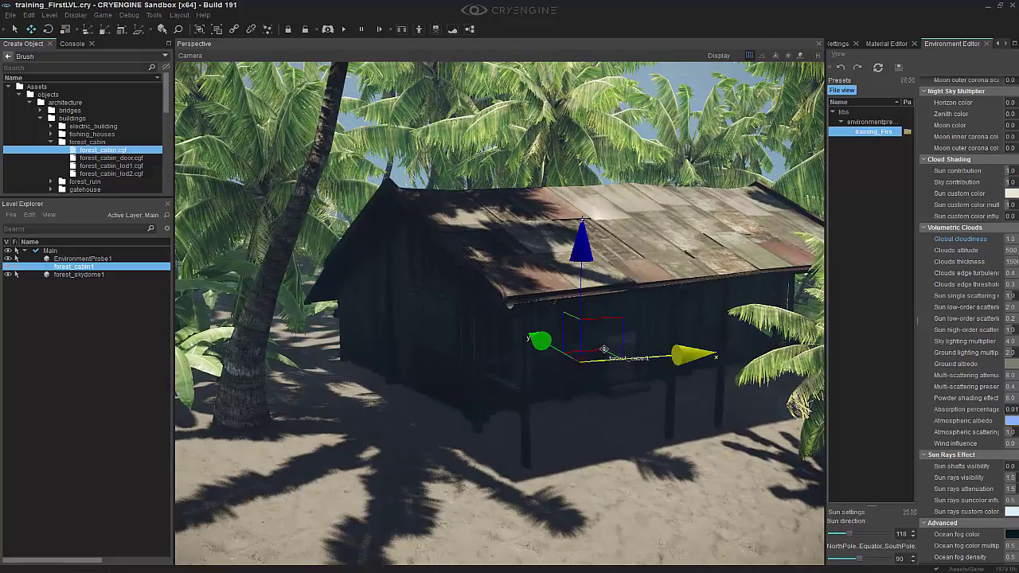
{"action": "left_click_drag", "start_coordinate": [603, 351], "coordinate": [544, 346]}
- Close the Material Editor and Level Settings, and hide the green_fern_bush_b vegetation growing into the cabin
{"action": "right_click_drag", "start_coordinate": [619, 378], "coordinate": [644, 388]}
{"action": "key", "text": "d"}
{"action": "key", "text": "s"}
{"action": "key", "text": "w"}
{"action": "key", "text": "w"}
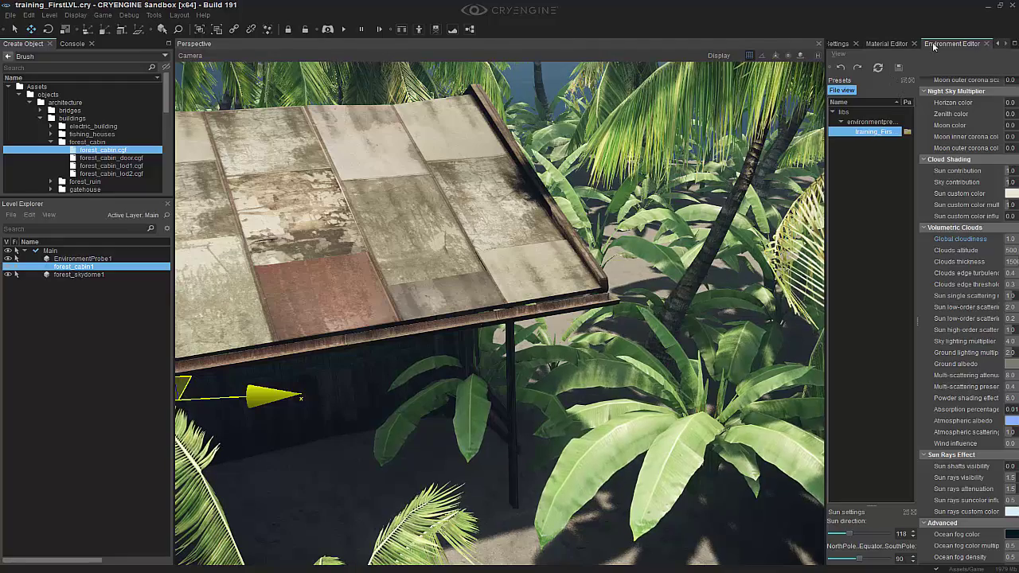
{"action": "left_click", "coordinate": [915, 43]}
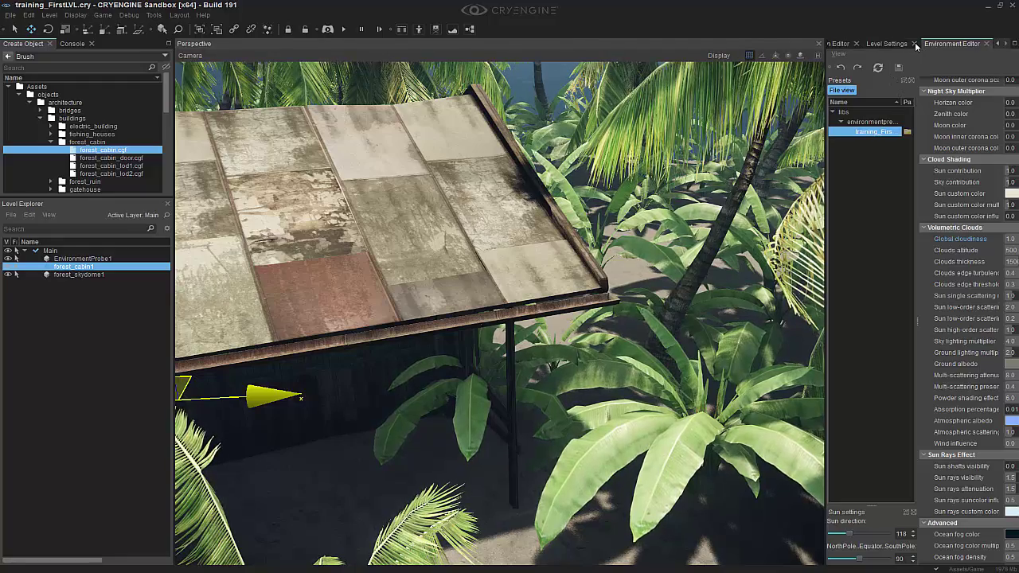
{"action": "left_click", "coordinate": [914, 43]}
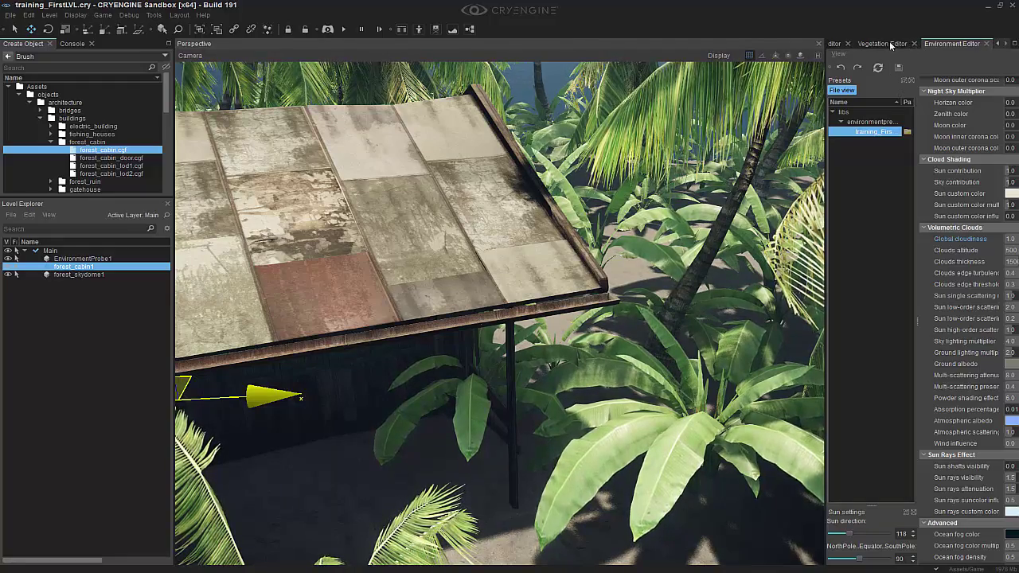
{"action": "left_click", "coordinate": [882, 43]}
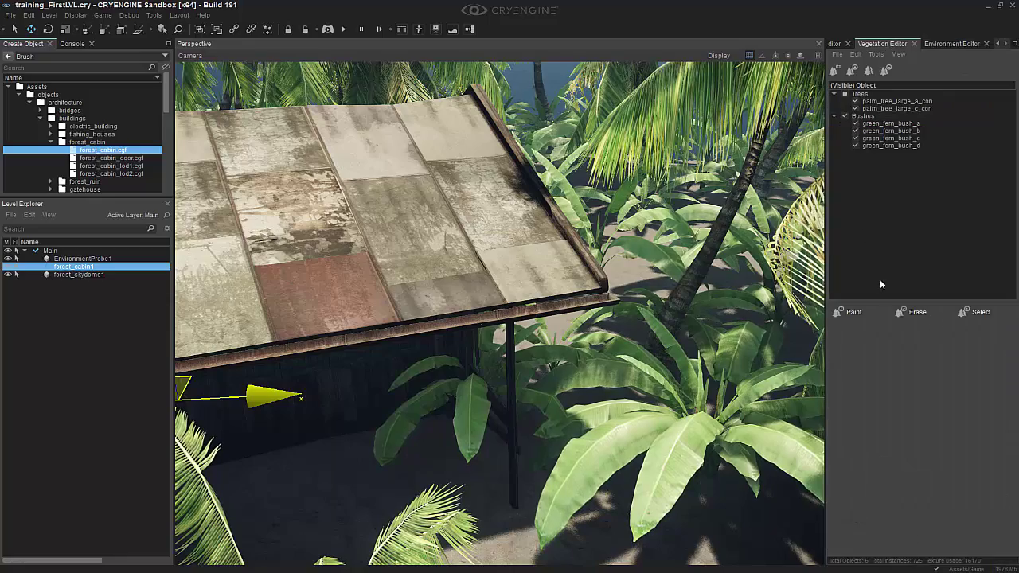
{"action": "left_click", "coordinate": [856, 131]}
{"action": "scroll", "coordinate": [669, 304], "scroll_direction": "down", "scroll_amount": 10}
{"action": "scroll", "coordinate": [661, 312], "scroll_direction": "up", "scroll_amount": 8}
{"action": "middle_click_drag", "start_coordinate": [658, 313], "coordinate": [643, 398]}
{"action": "right_click_drag", "start_coordinate": [643, 397], "coordinate": [655, 372]}
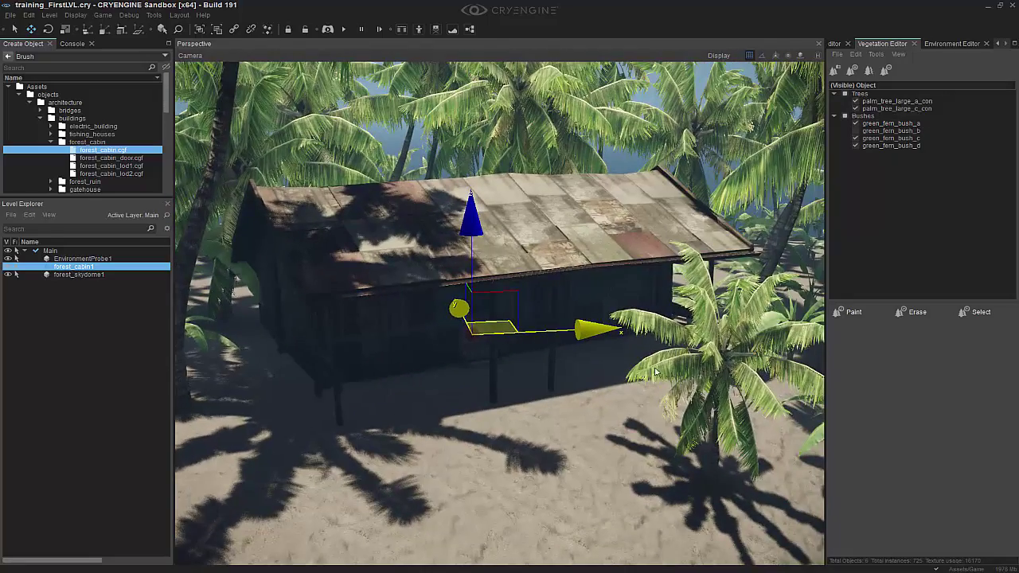
- Enlarge the brush asset list, filter it for "dock" and expand props/maritime/wooden_dock
{"action": "left_click", "coordinate": [606, 394]}
{"action": "scroll", "coordinate": [606, 455], "scroll_direction": "down", "scroll_amount": 6}
{"action": "middle_click_drag", "start_coordinate": [607, 455], "coordinate": [611, 501]}
{"action": "right_click_drag", "start_coordinate": [478, 371], "coordinate": [546, 409]}
{"action": "scroll", "coordinate": [546, 409], "scroll_direction": "down", "scroll_amount": 5}
{"action": "right_click_drag", "start_coordinate": [717, 451], "coordinate": [725, 425]}
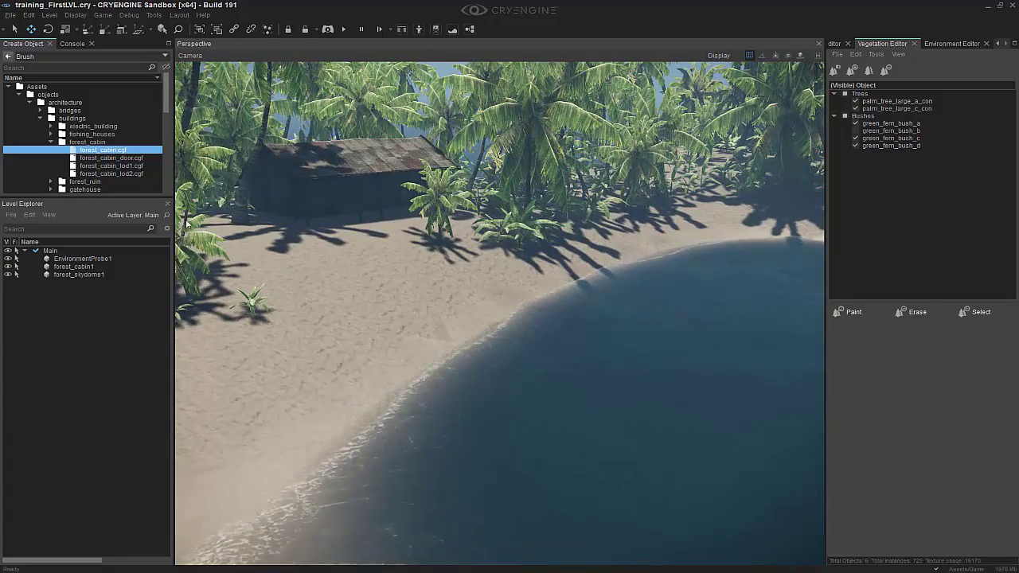
{"action": "left_click_drag", "start_coordinate": [129, 196], "coordinate": [125, 336]}
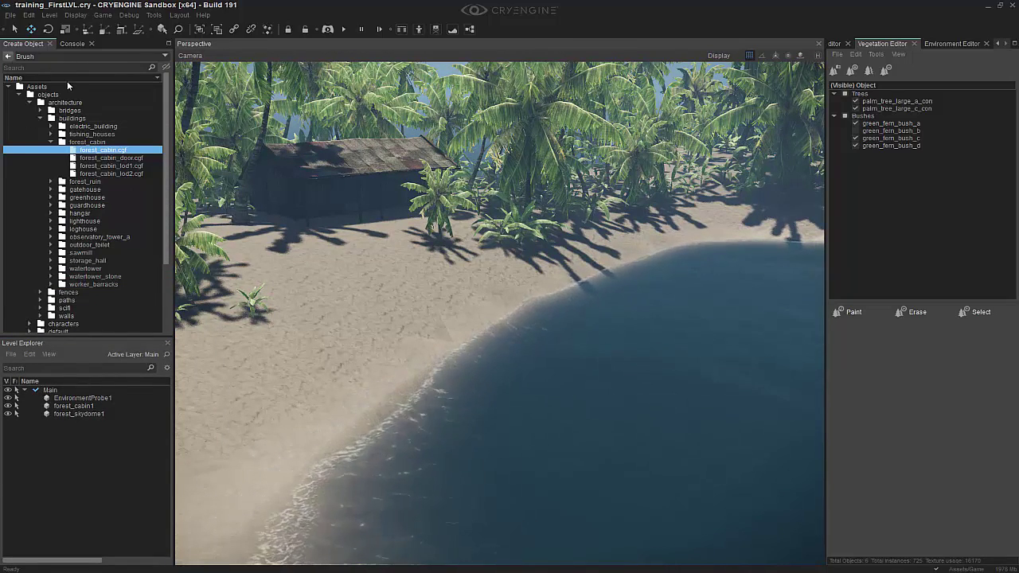
{"action": "type", "text": "dock"}
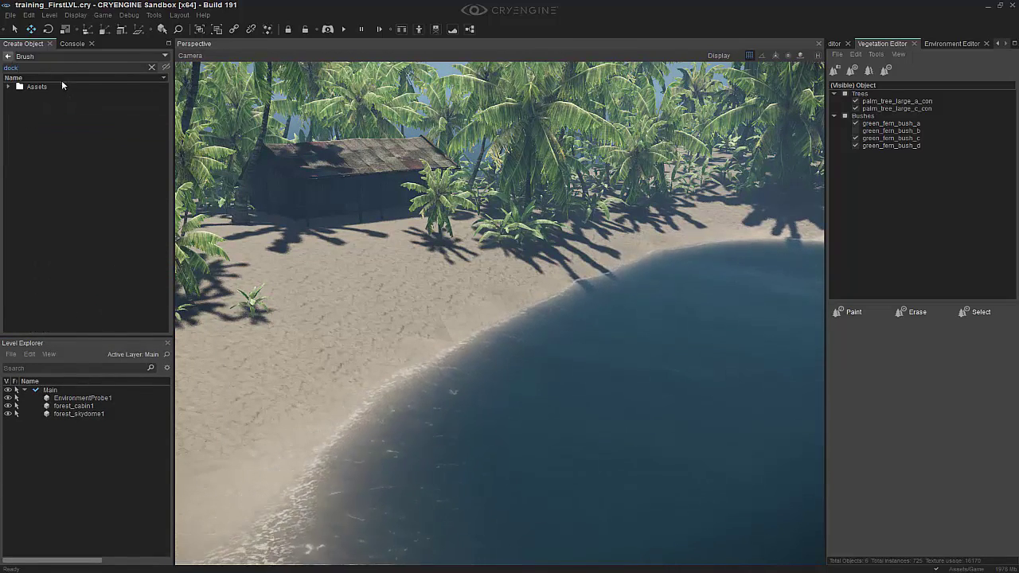
{"action": "left_click", "coordinate": [20, 95]}
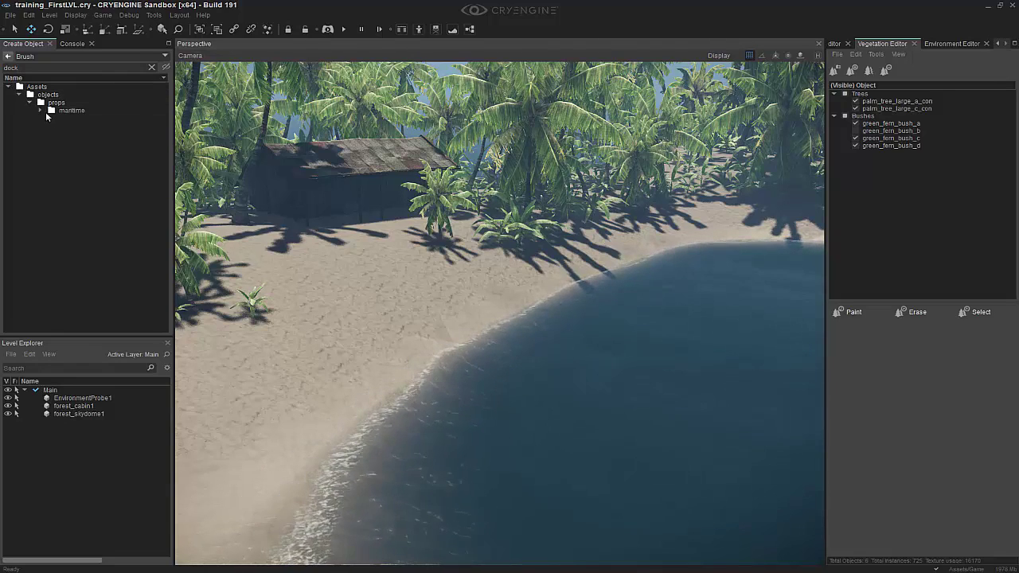
{"action": "left_click", "coordinate": [43, 111]}
{"action": "left_click", "coordinate": [51, 117]}
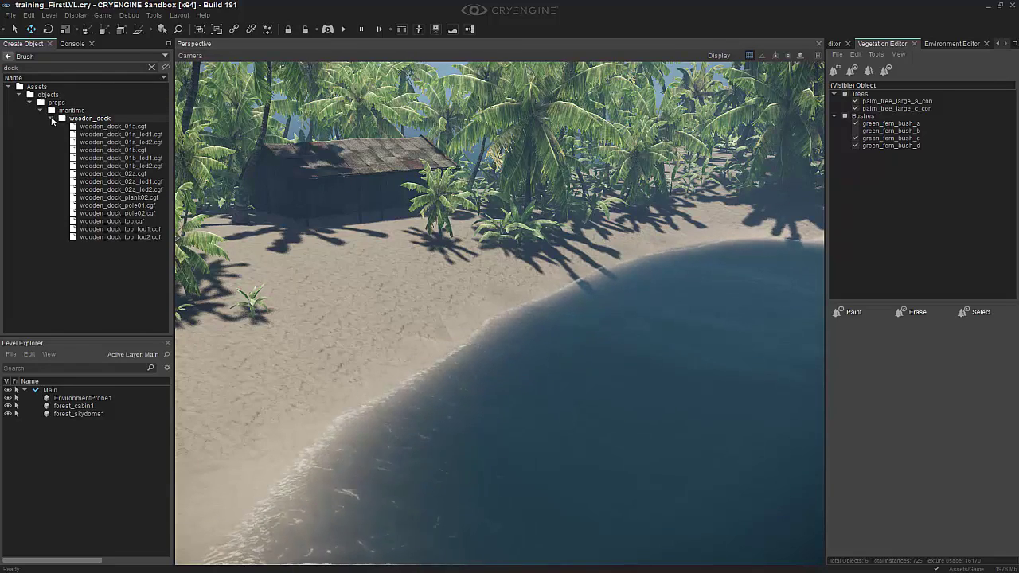
- Place wooden_dock_01a.cgf at the shoreline and rotate it about its vertical axis to extend over the water
{"action": "left_click", "coordinate": [123, 129]}
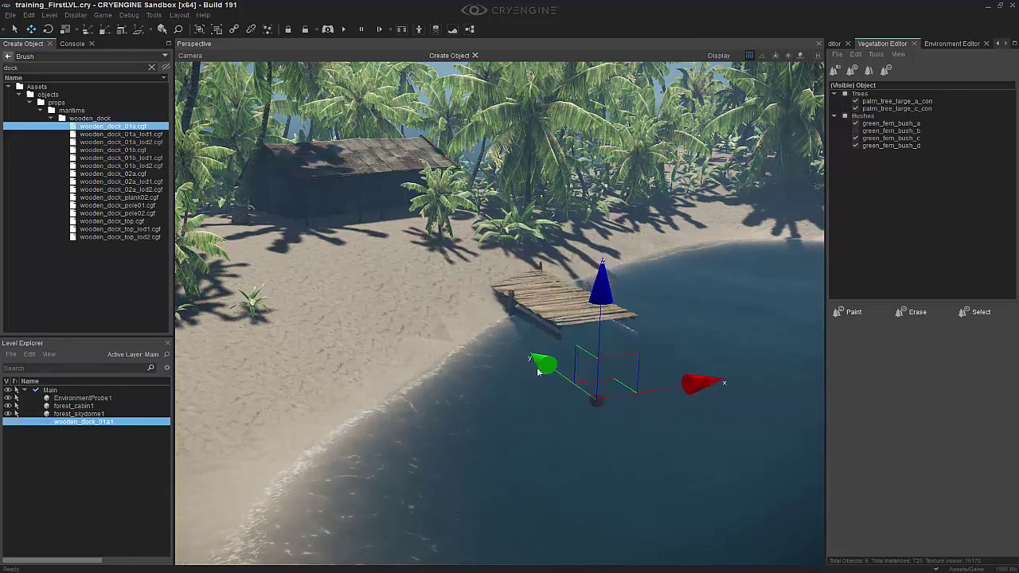
{"action": "left_click", "coordinate": [452, 269]}
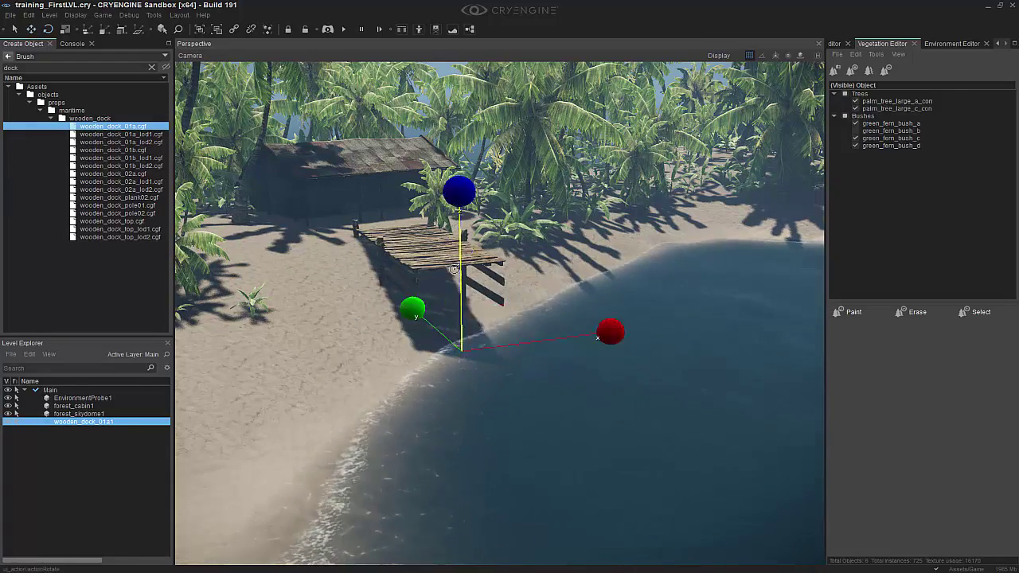
{"action": "left_click_drag", "start_coordinate": [460, 265], "coordinate": [449, 343]}
- Lower the wooden dock slightly and duplicate it alongside the first piece along the X axis
{"action": "key", "text": "2"}
{"action": "right_click_drag", "start_coordinate": [446, 334], "coordinate": [461, 347]}
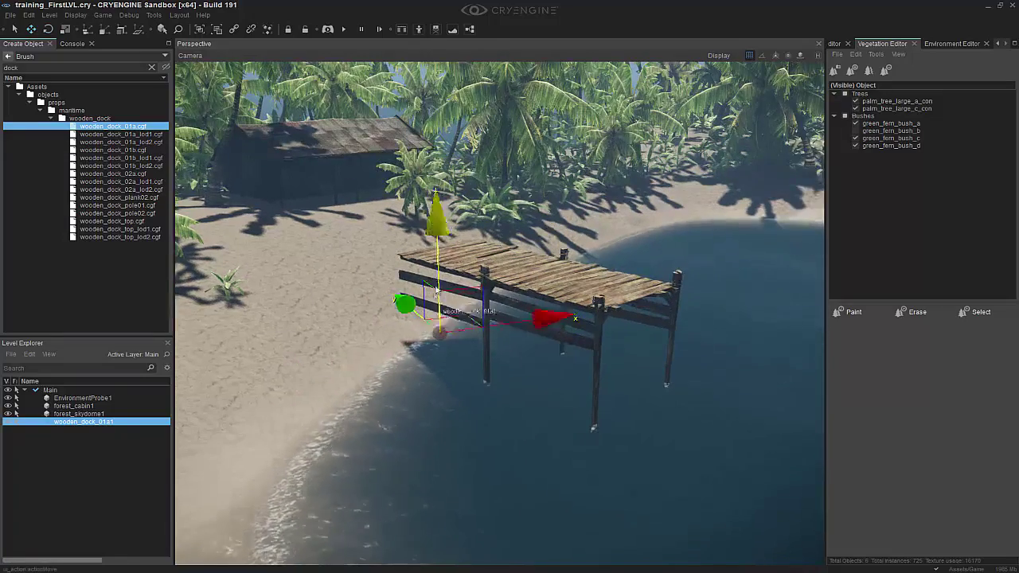
{"action": "mouse_move", "coordinate": [443, 286]}
{"action": "left_mouse_down"}
{"action": "mouse_move", "coordinate": [446, 339]}
{"action": "mouse_move", "coordinate": [444, 297]}
{"action": "left_mouse_up"}
{"action": "right_click_drag", "start_coordinate": [473, 299], "coordinate": [481, 327]}
{"action": "mouse_move", "coordinate": [478, 280]}
{"action": "left_mouse_down", "text": "shift"}
{"action": "mouse_move", "coordinate": [509, 254]}
{"action": "mouse_move", "coordinate": [493, 261]}
{"action": "left_mouse_up", "text": "shift"}
{"action": "right_click_drag", "start_coordinate": [666, 247], "coordinate": [728, 167]}
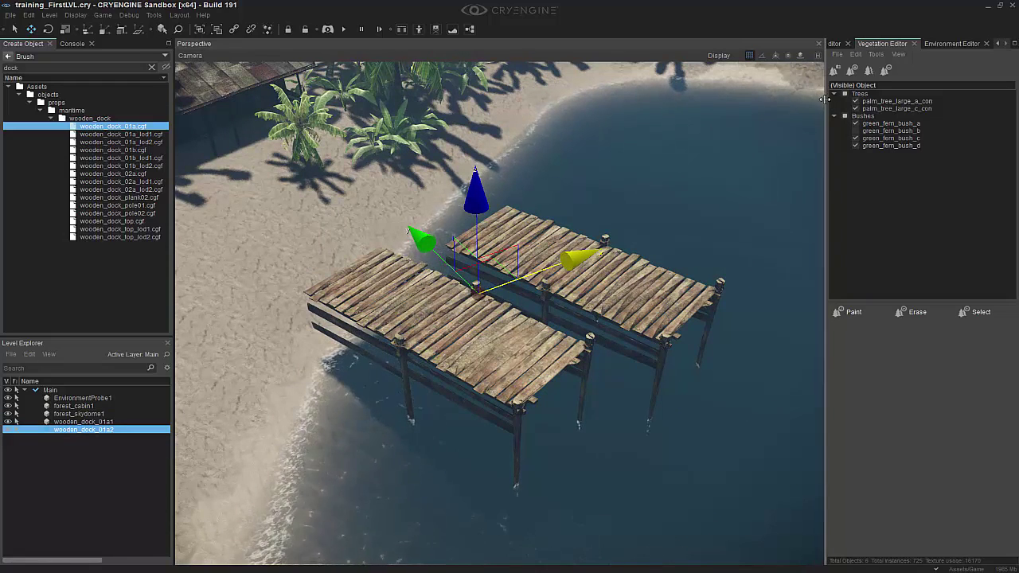
- Widen the editor side pane and close the Vegetation, Environment and Terrain editors to reach the Properties
{"action": "left_click_drag", "start_coordinate": [826, 102], "coordinate": [795, 102]}
{"action": "left_click", "coordinate": [957, 43]}
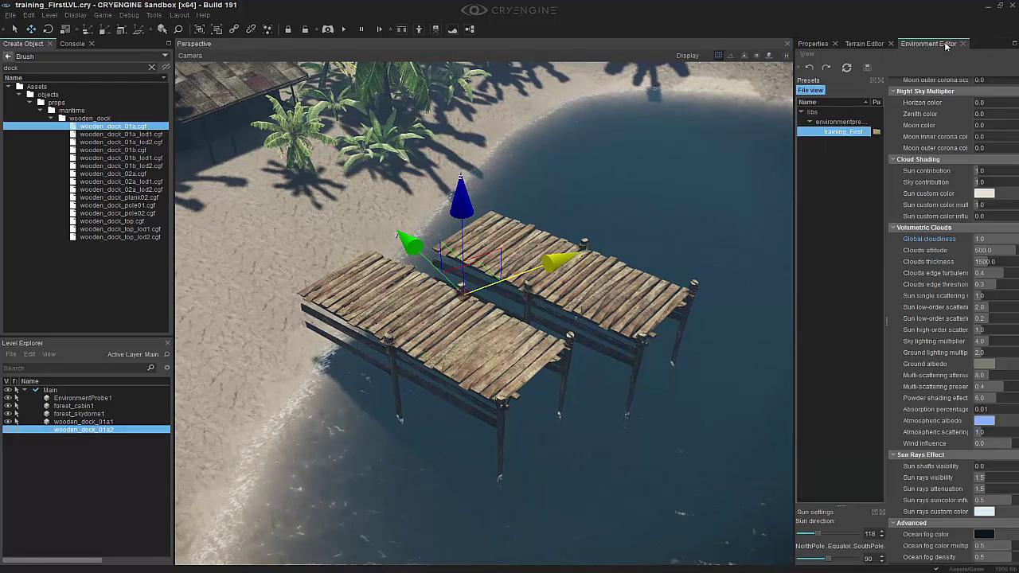
{"action": "left_click", "coordinate": [963, 43]}
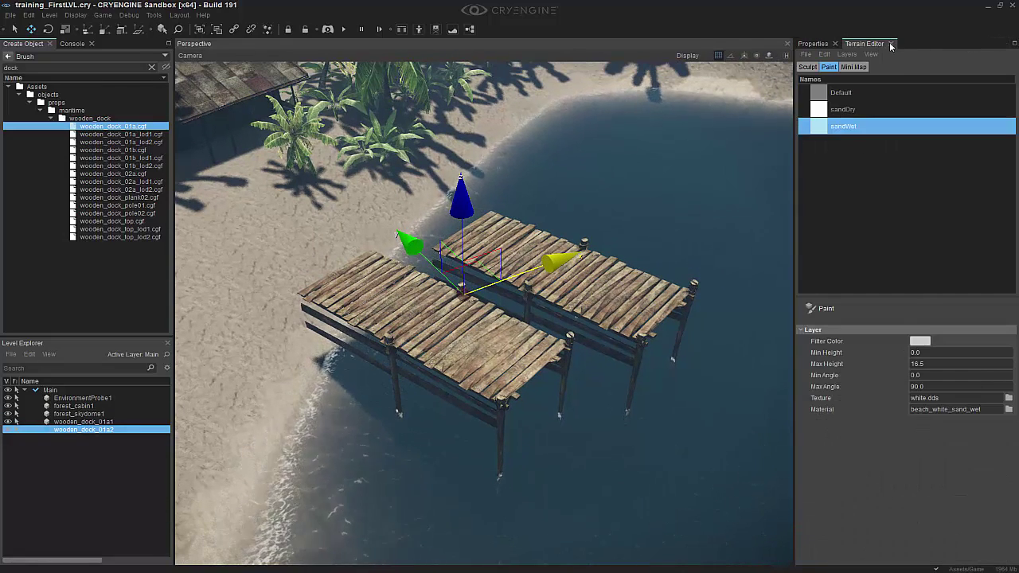
{"action": "left_click", "coordinate": [890, 44]}
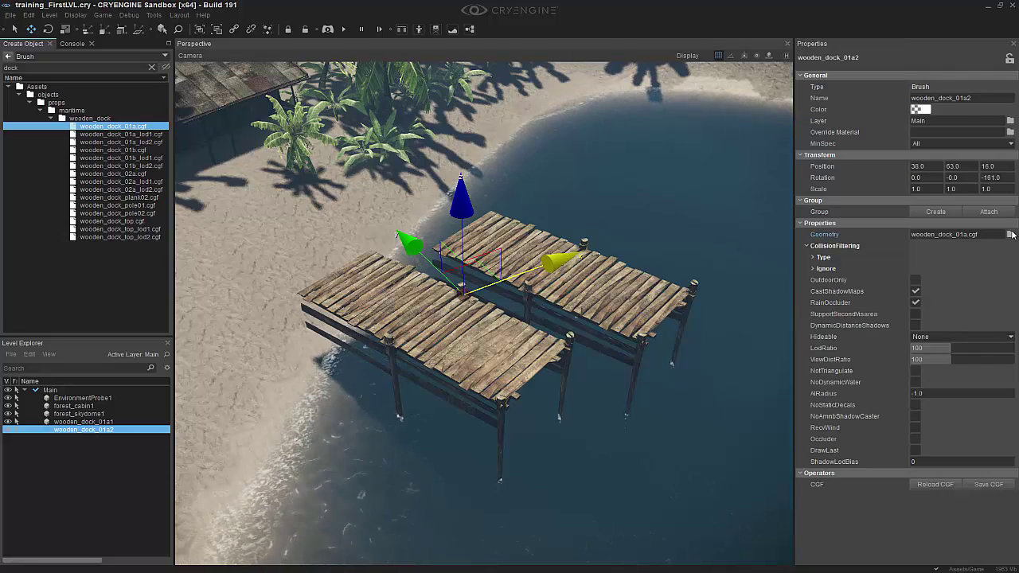
- Change the duplicated dock's geometry to wooden_dock_01b.cgf
{"action": "left_click", "coordinate": [1010, 235]}
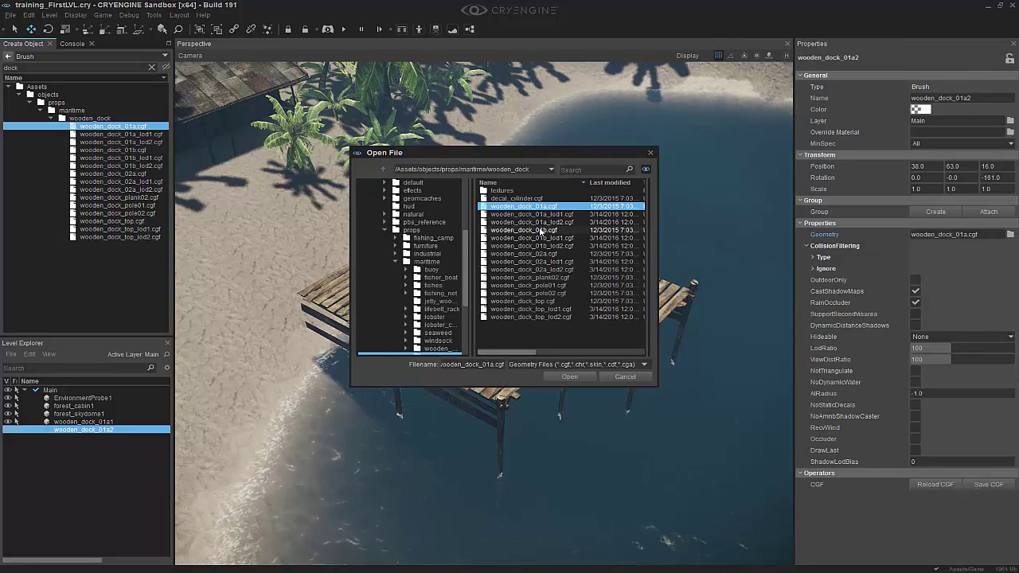
{"action": "left_click", "coordinate": [540, 230]}
{"action": "left_click", "coordinate": [570, 376]}
{"action": "scroll", "coordinate": [607, 348], "scroll_direction": "up", "scroll_amount": 5}
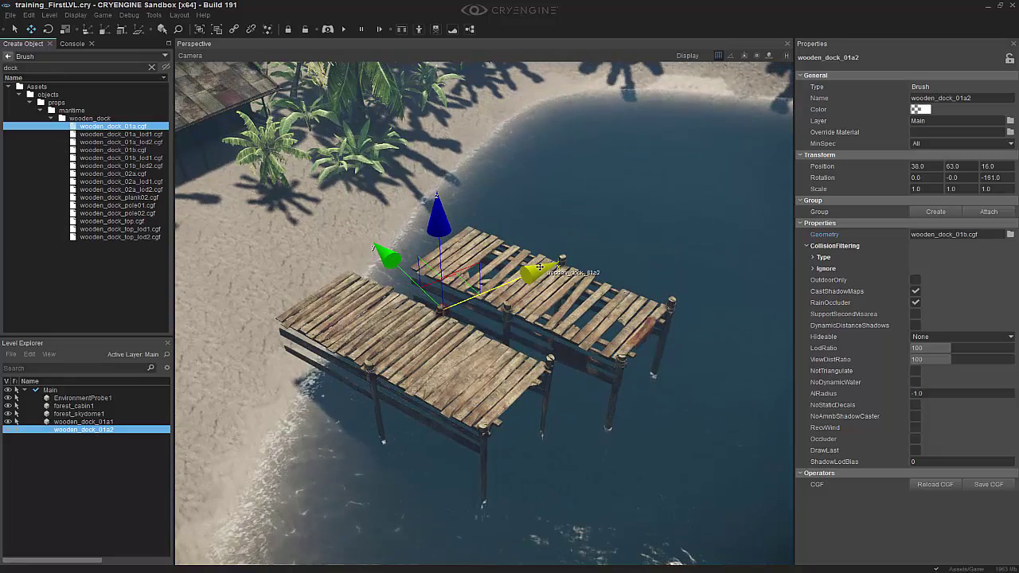
- Duplicate the broken-plank dock to X position 43 and set the copy's geometry to wooden_dock_02a.cgf
{"action": "mouse_move", "coordinate": [544, 271]}
{"action": "left_mouse_down", "text": "shift"}
{"action": "mouse_move", "coordinate": [669, 218]}
{"action": "mouse_move", "coordinate": [579, 257]}
{"action": "left_mouse_up", "text": "shift"}
{"action": "left_click", "coordinate": [1009, 234]}
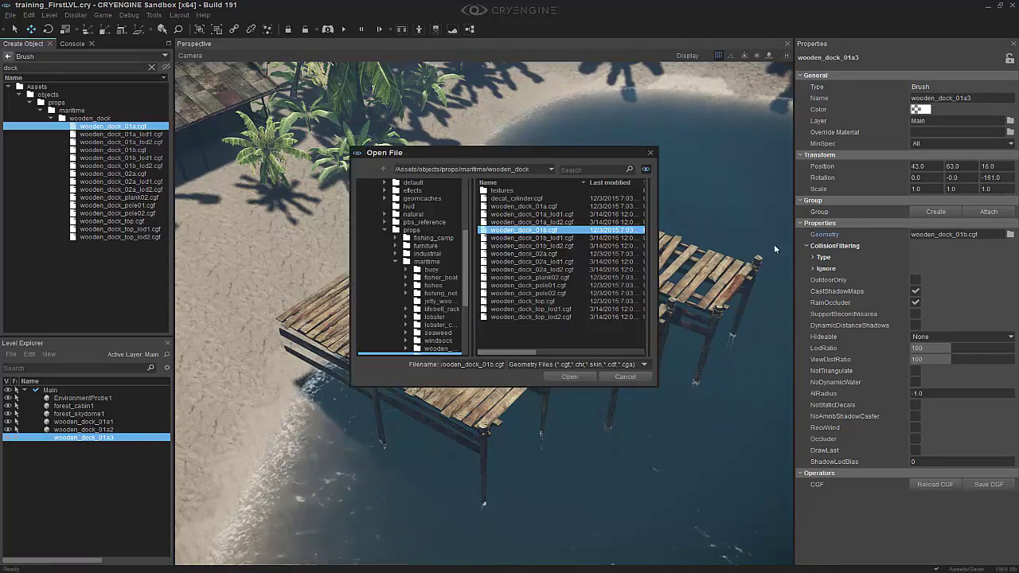
{"action": "left_click", "coordinate": [524, 253]}
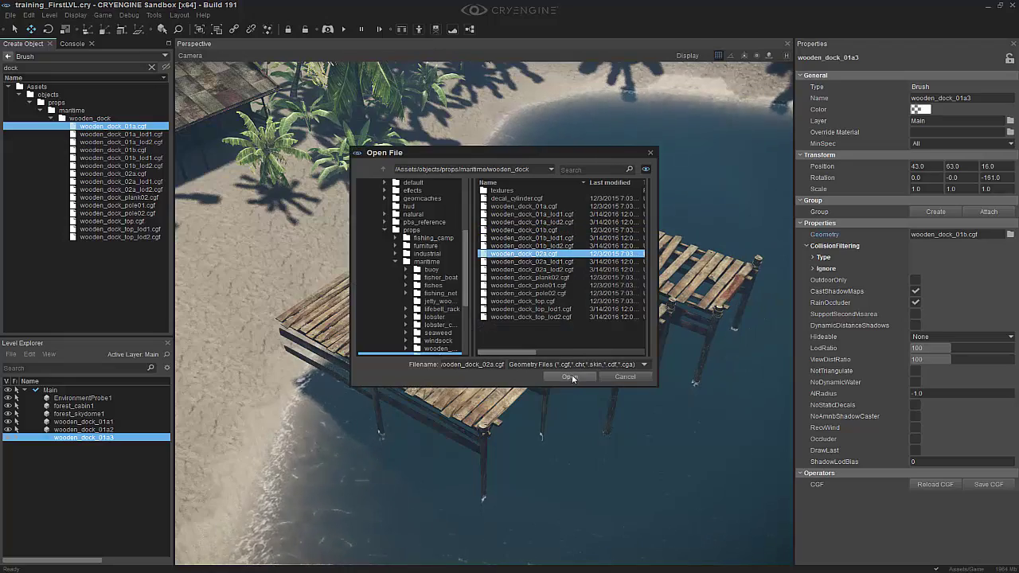
{"action": "left_click", "coordinate": [569, 376]}
{"action": "mouse_move", "coordinate": [560, 341]}
{"action": "right_mouse_down"}
{"action": "mouse_move", "coordinate": [549, 354]}
{"action": "mouse_move", "coordinate": [560, 341]}
{"action": "right_mouse_up"}
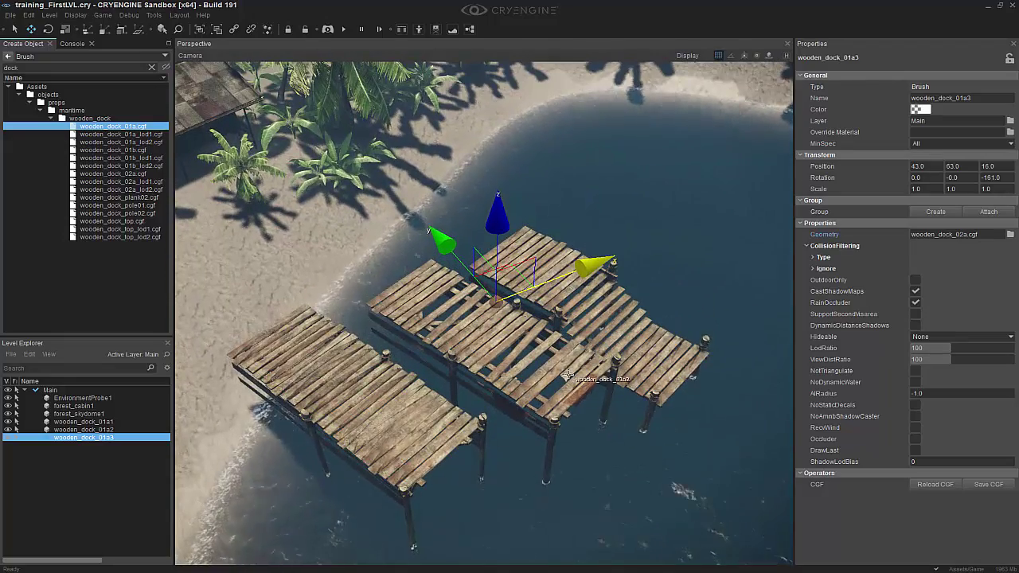
{"action": "middle_click_drag", "start_coordinate": [561, 341], "coordinate": [560, 282]}
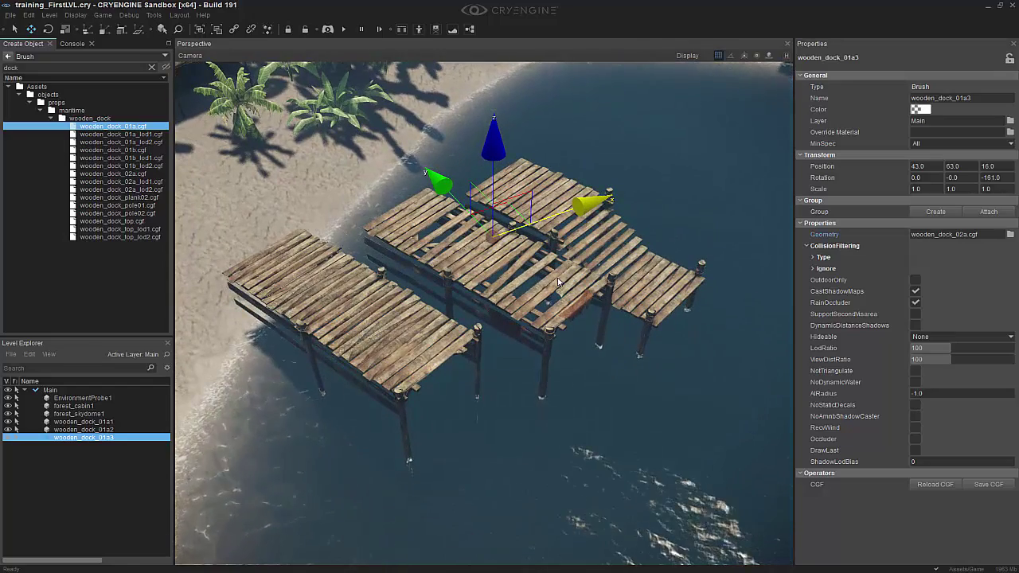
- Delete the original wooden_dock_01a1 piece nearest the beach
{"action": "left_click", "coordinate": [557, 282]}
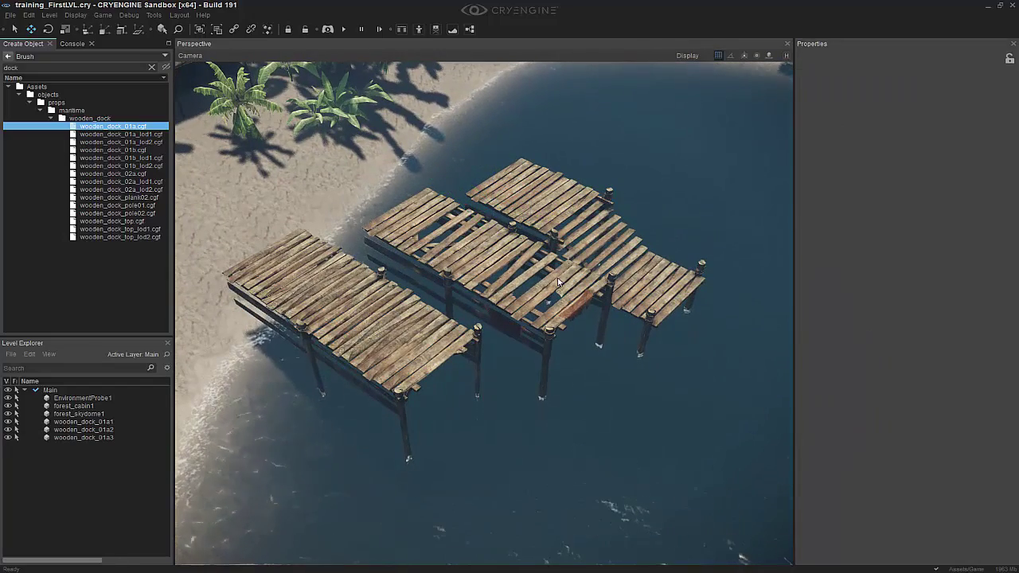
{"action": "left_click", "coordinate": [498, 319]}
{"action": "middle_click_drag", "start_coordinate": [499, 319], "coordinate": [542, 340]}
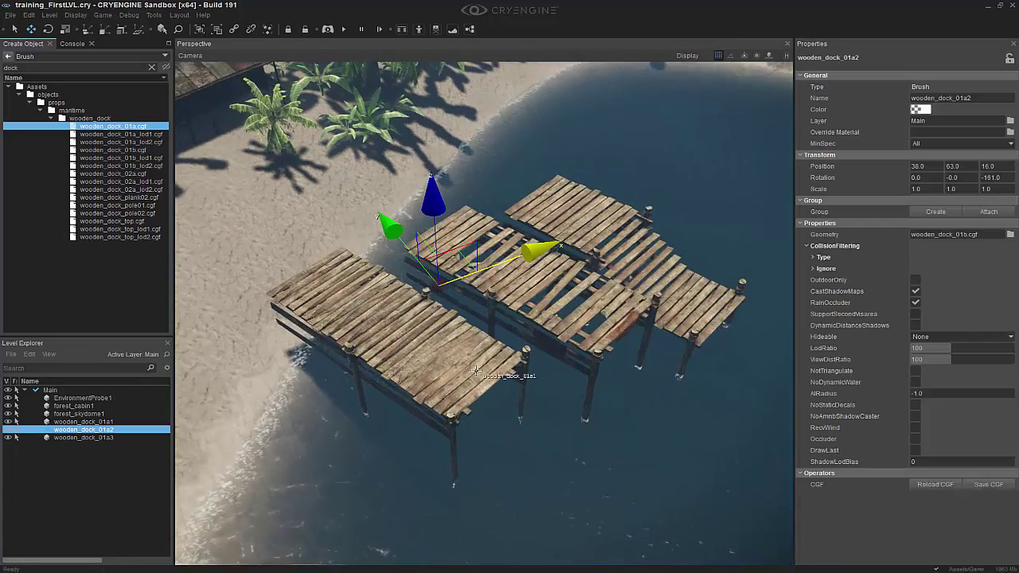
{"action": "left_click", "coordinate": [484, 371]}
{"action": "key", "text": "Delete"}
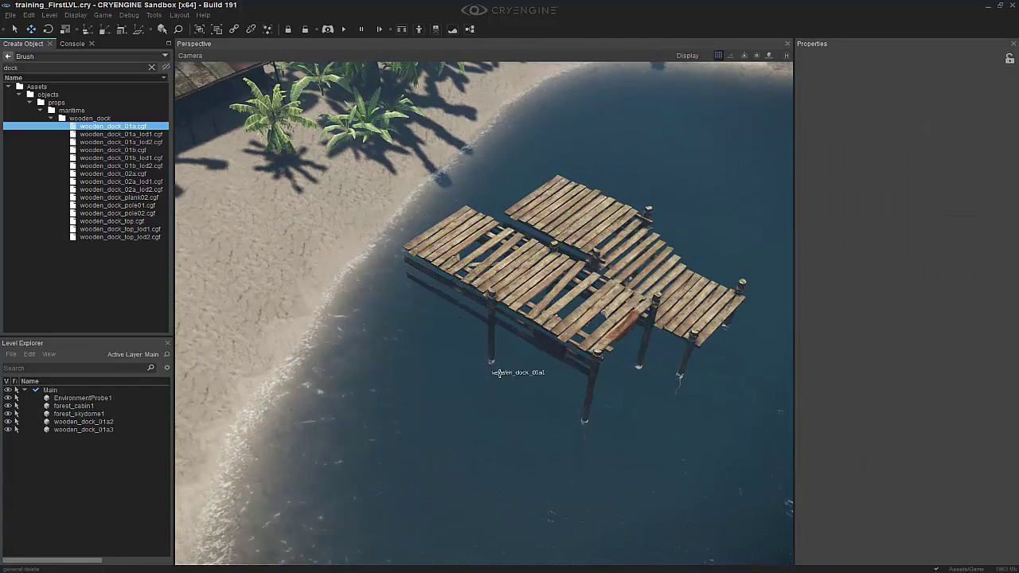
- Move the wooden_dock_01b.cgf broken-plank dock away from the other piece to position 33, 57, 16
{"action": "right_click_drag", "start_coordinate": [603, 342], "coordinate": [510, 255]}
{"action": "left_click", "coordinate": [502, 241]}
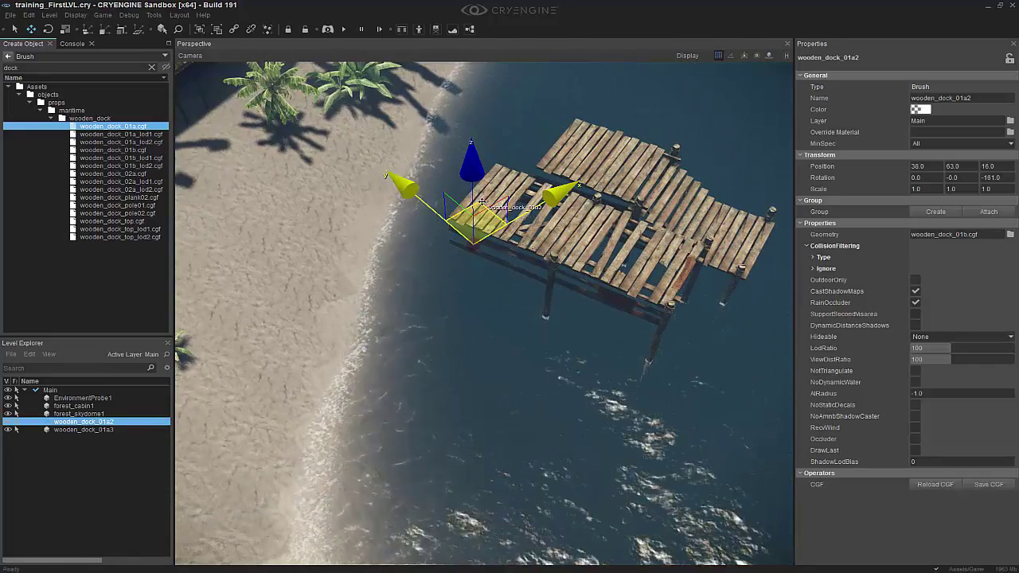
{"action": "left_click_drag", "start_coordinate": [480, 198], "coordinate": [468, 329]}
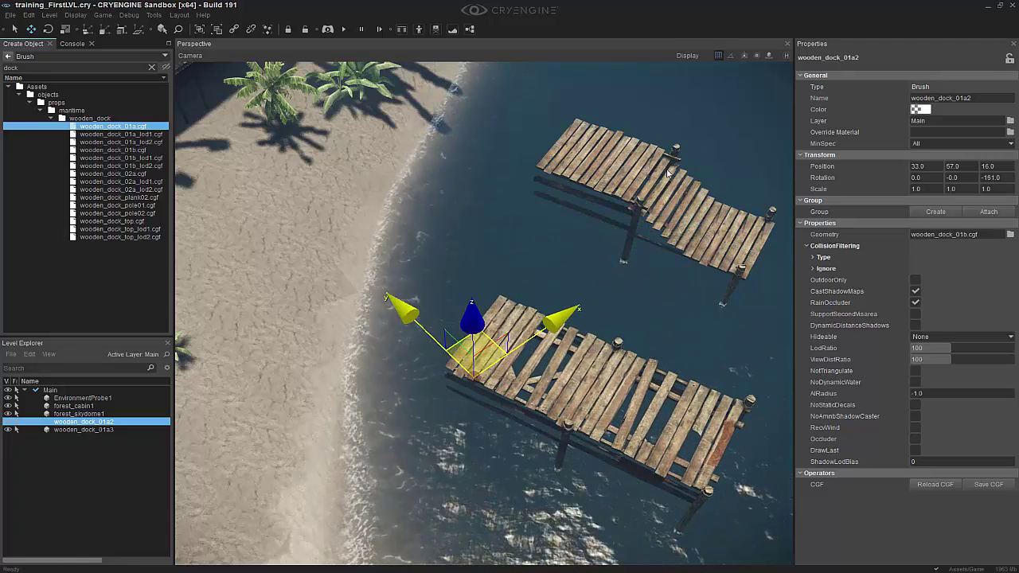
- Join the wooden_dock_02a.cgf piece to the beach end of the broken dock at position 30, 67, 18
{"action": "left_click", "coordinate": [587, 172]}
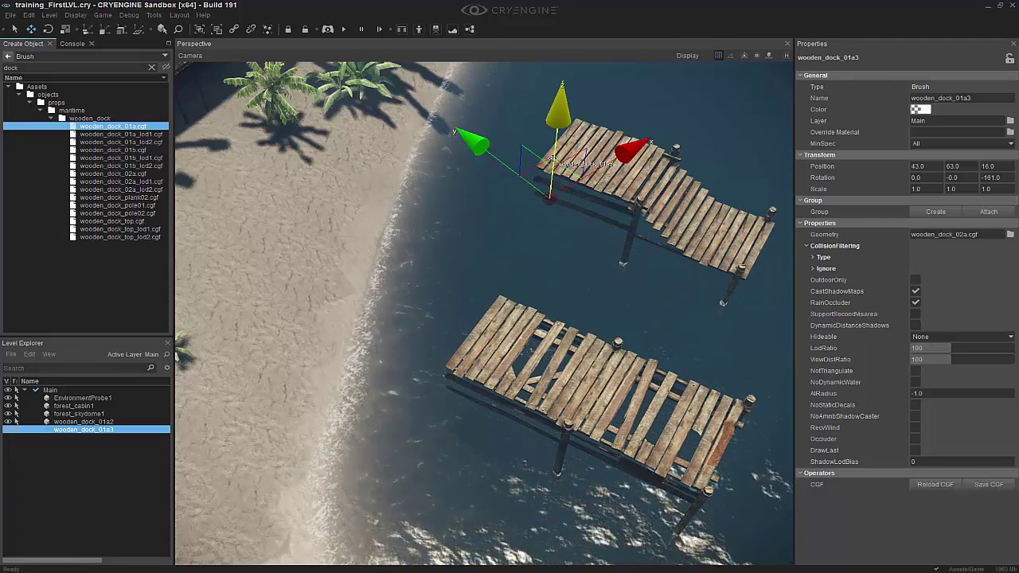
{"action": "left_click_drag", "start_coordinate": [548, 157], "coordinate": [307, 227]}
{"action": "right_click_drag", "start_coordinate": [390, 279], "coordinate": [344, 278]}
{"action": "key", "text": "w"}
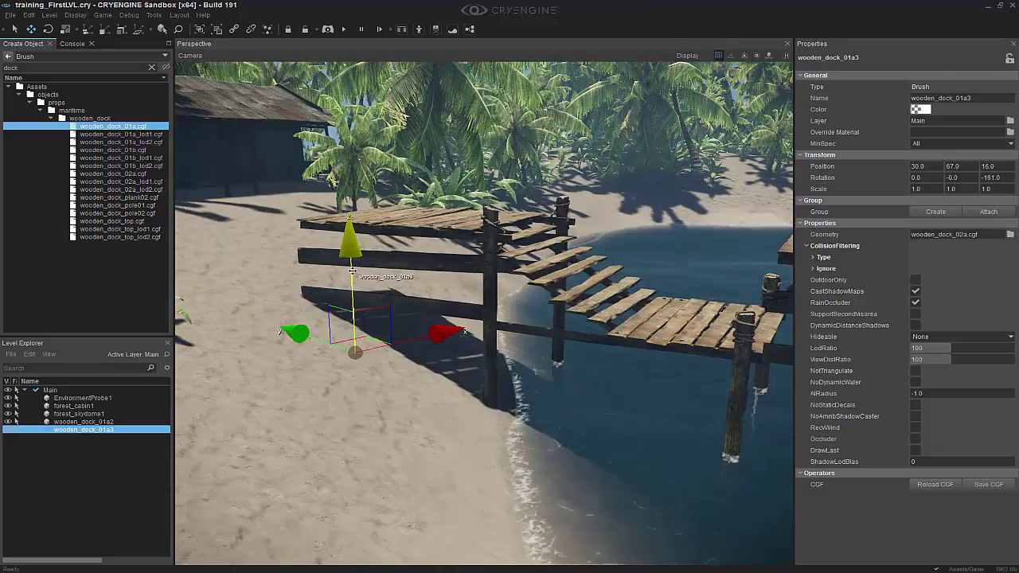
{"action": "left_click_drag", "start_coordinate": [348, 319], "coordinate": [383, 269]}
{"action": "key", "text": "d"}
{"action": "right_click_drag", "start_coordinate": [382, 269], "coordinate": [318, 278]}
{"action": "key", "text": "s"}
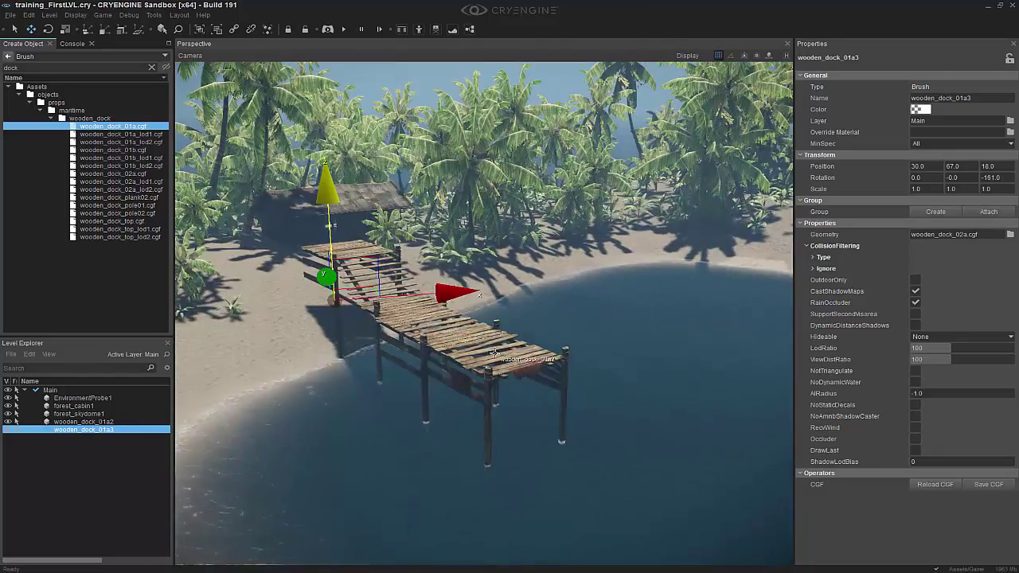
- Group the two dock pieces under the name dock
{"action": "left_click", "coordinate": [494, 358], "text": "ctrl"}
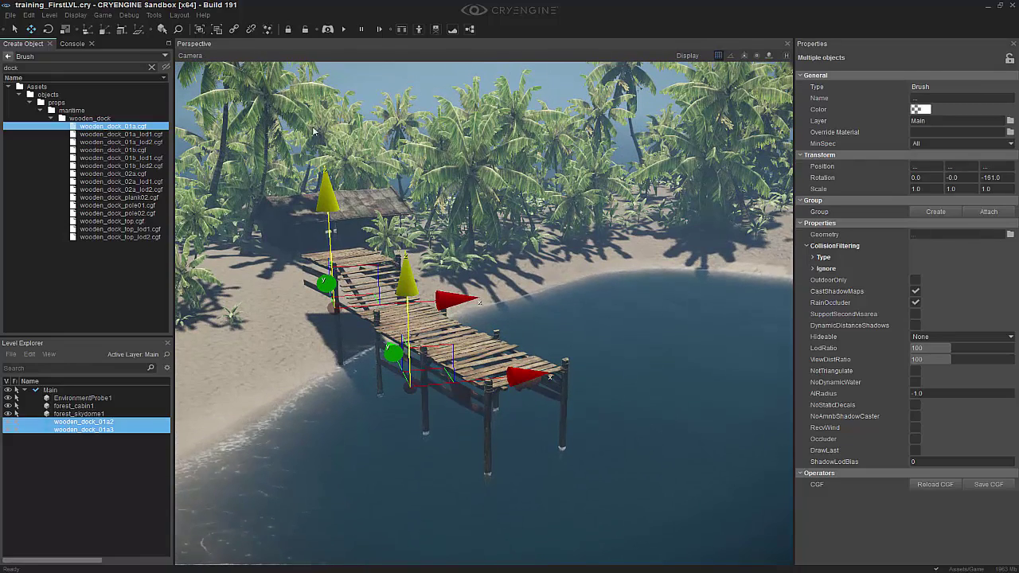
{"action": "left_click", "coordinate": [47, 15]}
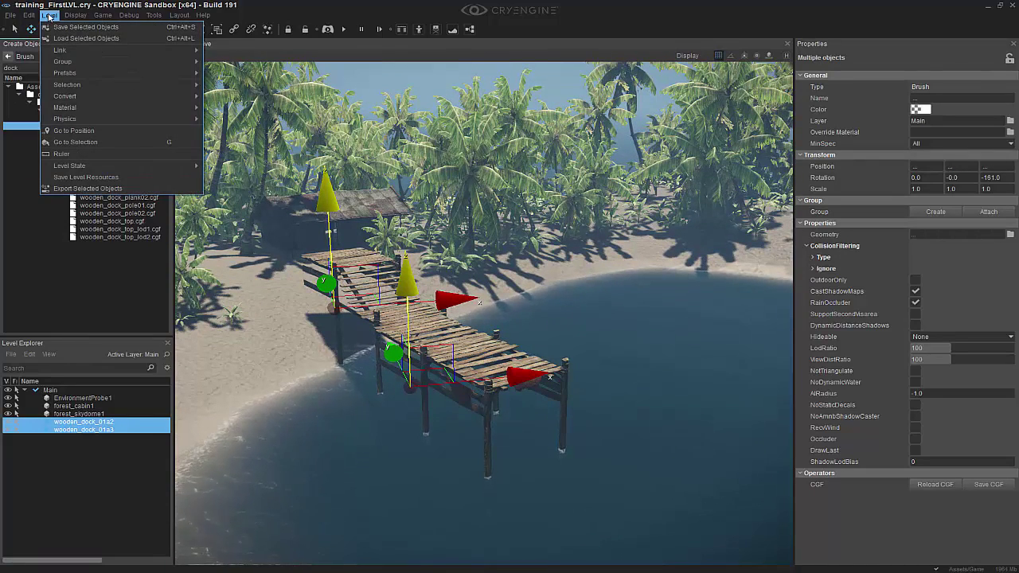
{"action": "mouse_move", "coordinate": [116, 61]}
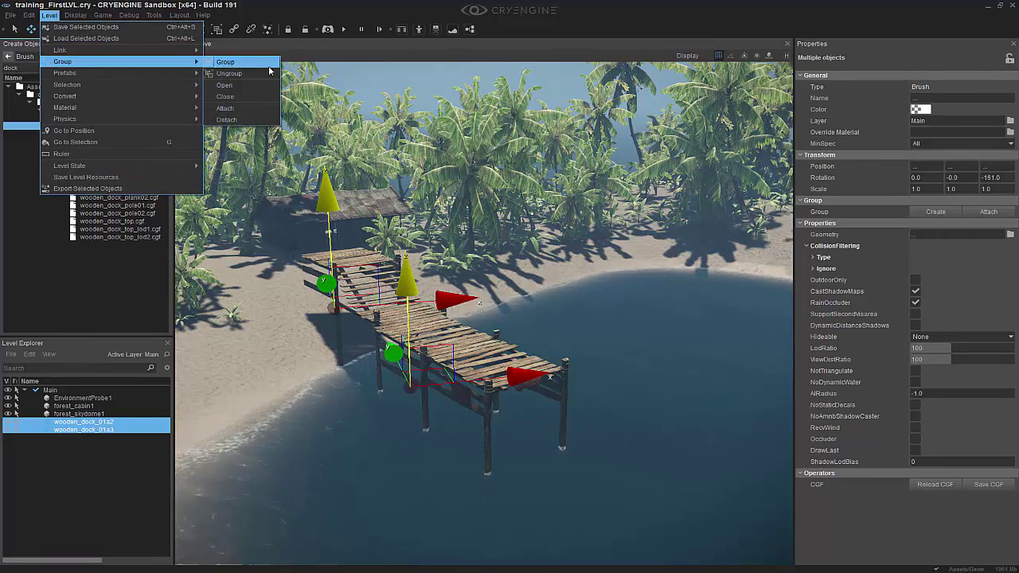
{"action": "left_click", "coordinate": [255, 63]}
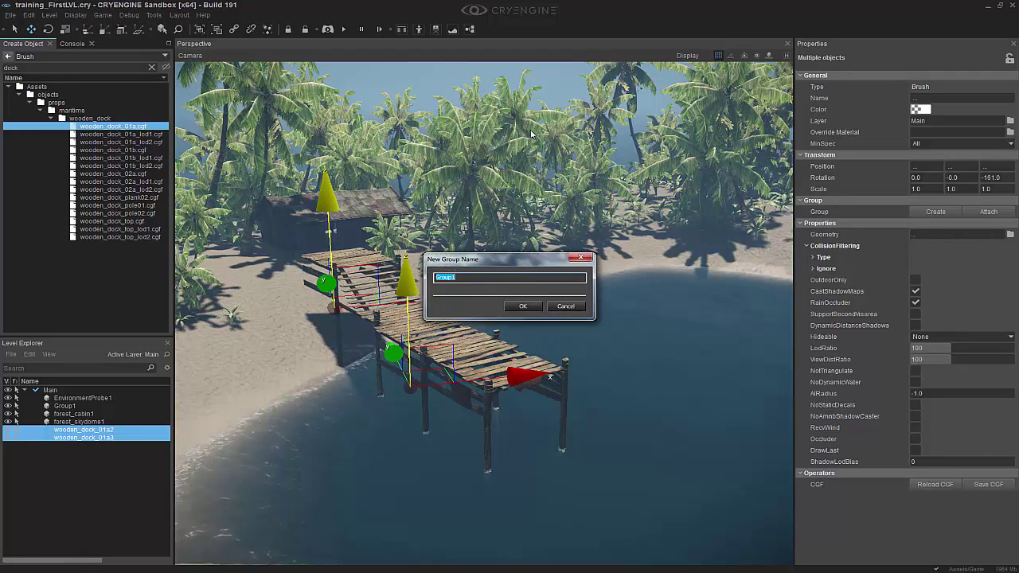
{"action": "key", "text": "Return"}
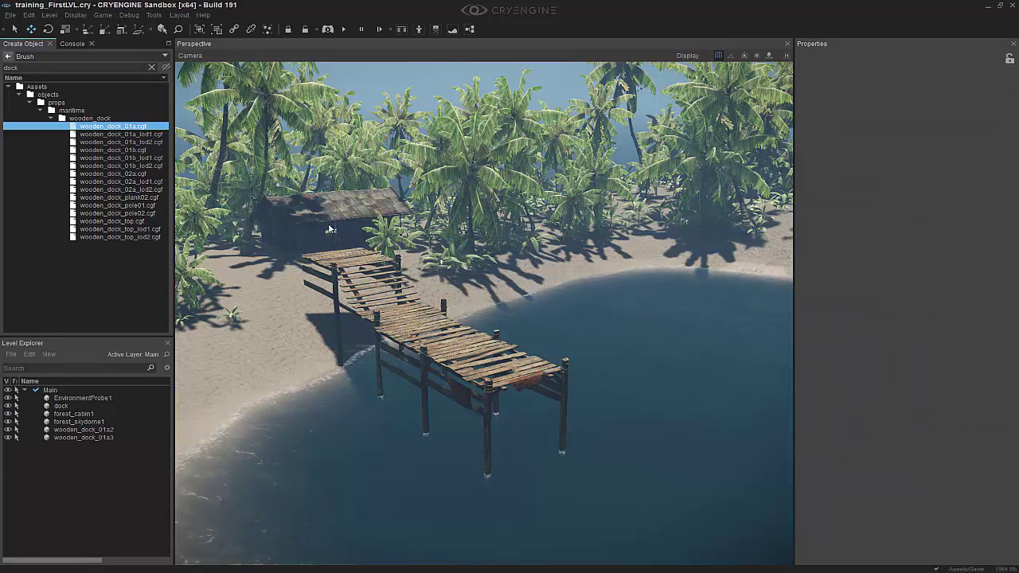
- Scale the dock group down uniformly to about 0.61
{"action": "left_click", "coordinate": [455, 366]}
{"action": "key", "text": "3"}
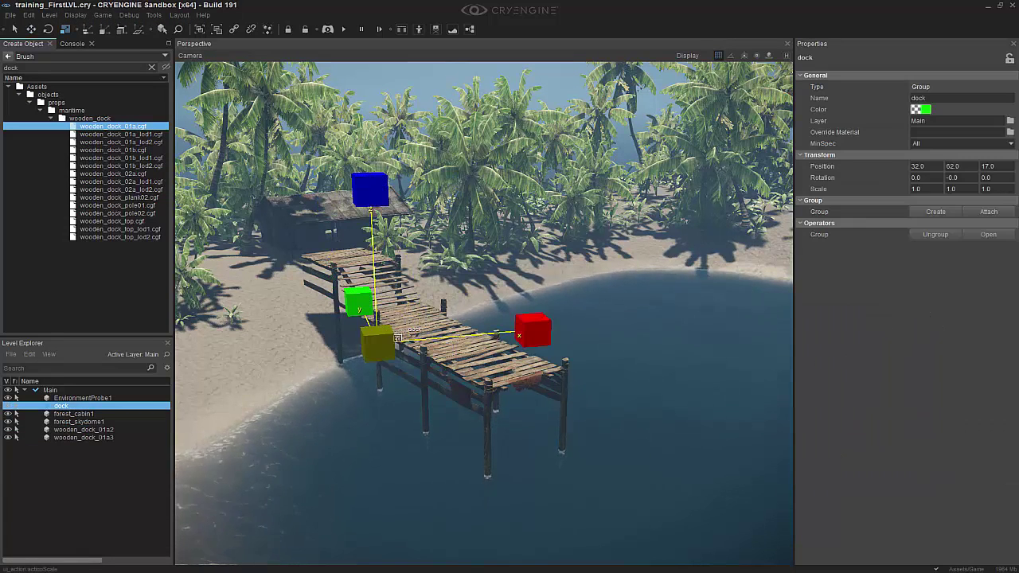
{"action": "left_click_drag", "start_coordinate": [374, 342], "coordinate": [375, 365]}
{"action": "key", "text": "1"}
- Move the dock group to position 33, 65, 15 at the shoreline and deselect it
{"action": "scroll", "coordinate": [486, 347], "scroll_direction": "up", "scroll_amount": 5}
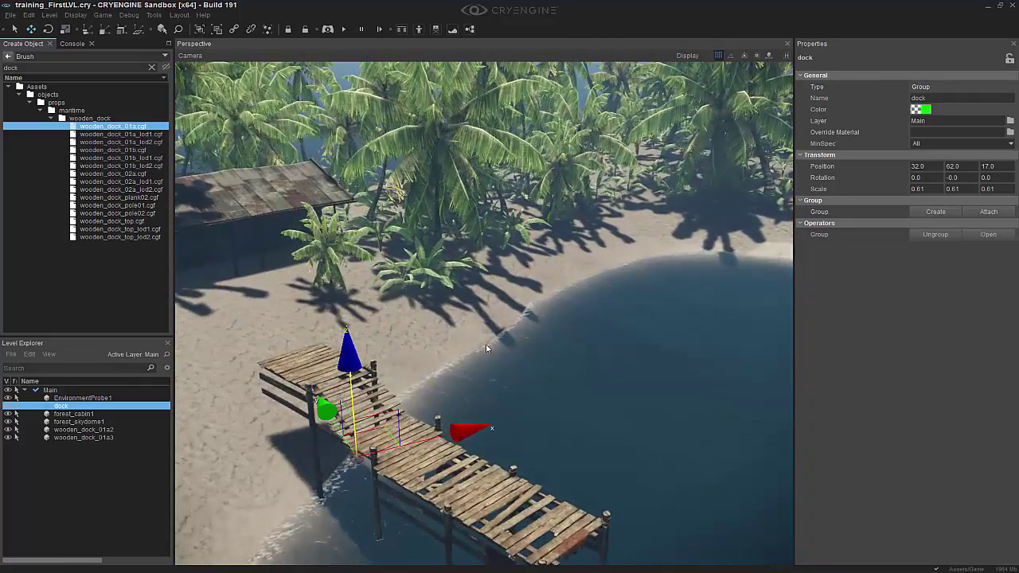
{"action": "right_click_drag", "start_coordinate": [487, 348], "coordinate": [474, 391]}
{"action": "middle_click_drag", "start_coordinate": [487, 348], "coordinate": [506, 367]}
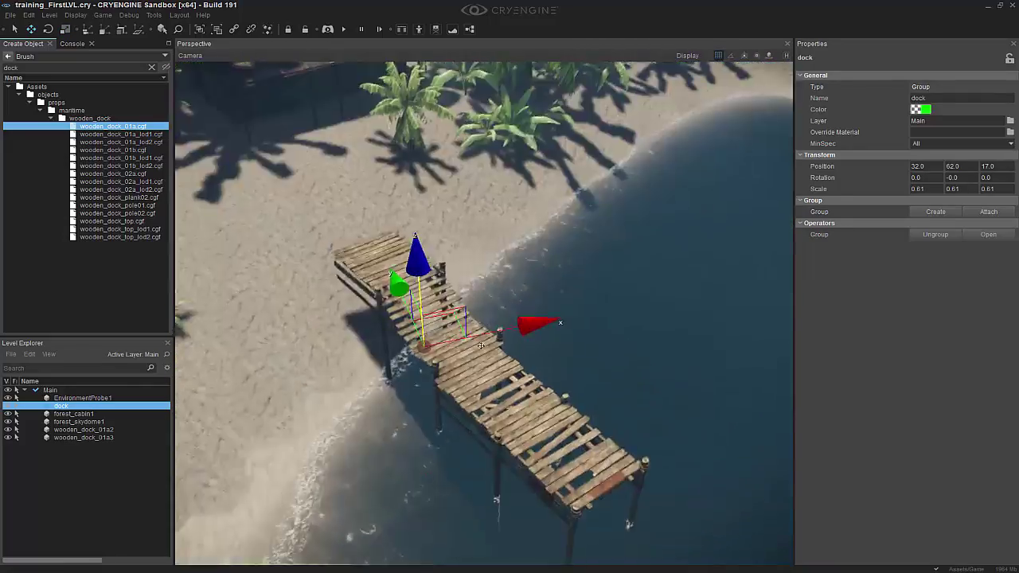
{"action": "left_click_drag", "start_coordinate": [453, 309], "coordinate": [426, 276]}
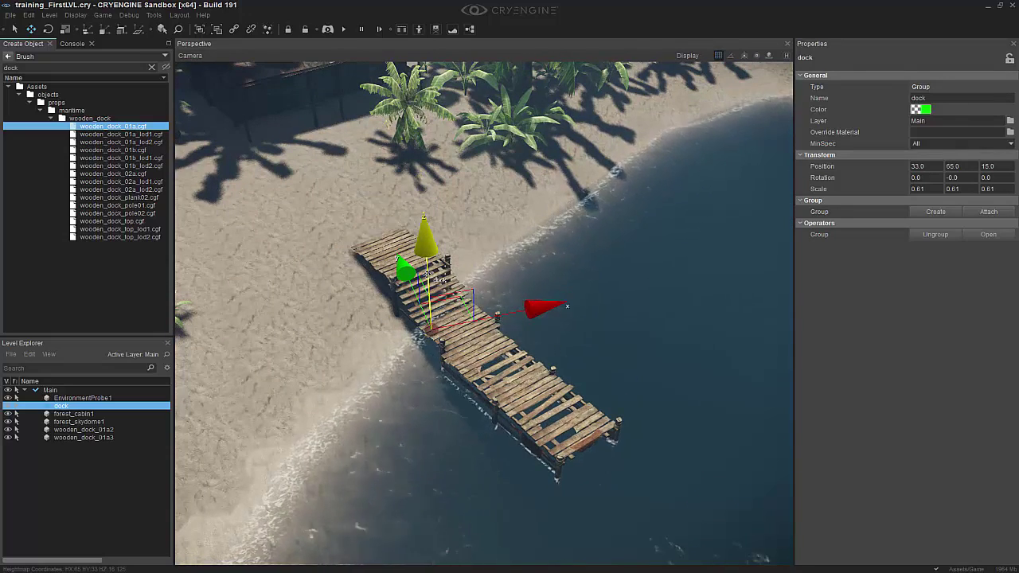
{"action": "left_click", "coordinate": [609, 311]}
- Frame the beach between the cabin and the dock and show the Misc category of creatable objects
{"action": "right_click_drag", "start_coordinate": [609, 311], "coordinate": [533, 272]}
{"action": "key", "text": "d"}
{"action": "right_click_drag", "start_coordinate": [629, 440], "coordinate": [523, 316]}
{"action": "key", "text": "a"}
{"action": "key", "text": "w"}
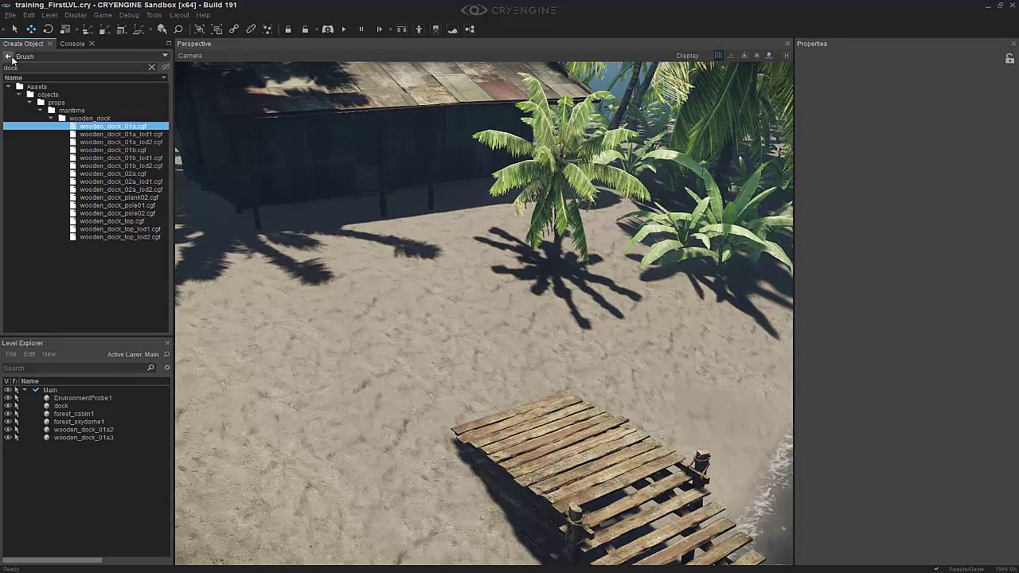
{"action": "left_click", "coordinate": [9, 57]}
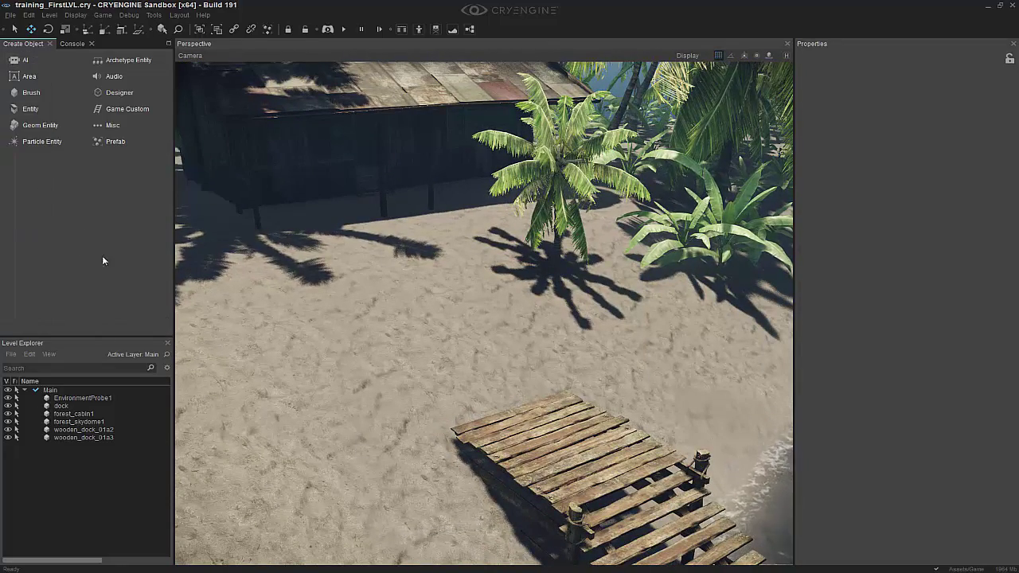
{"action": "left_click", "coordinate": [112, 125]}
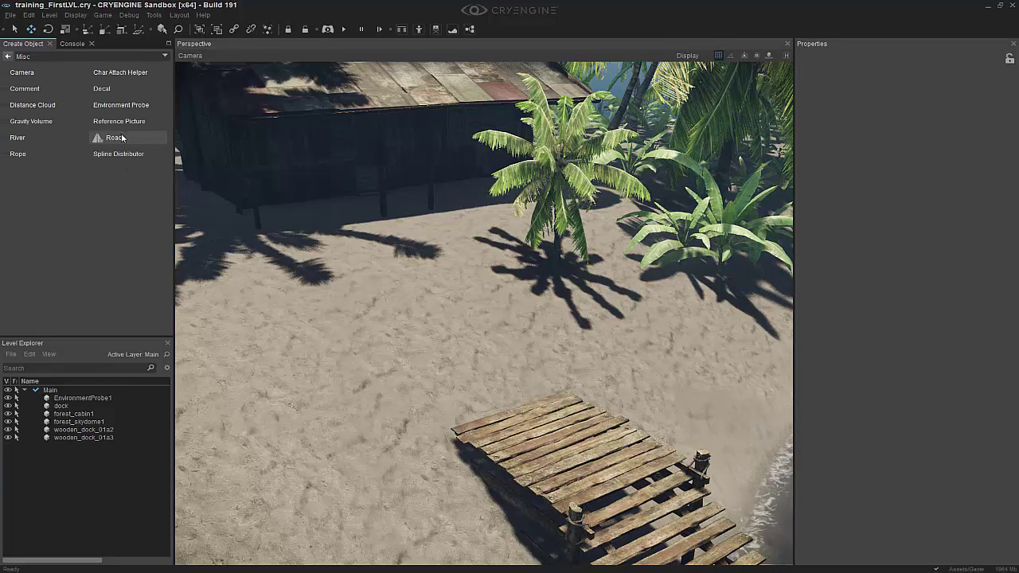
- Enable snapping to terrain and turn off grid snapping in the viewport
{"action": "left_click", "coordinate": [769, 57]}
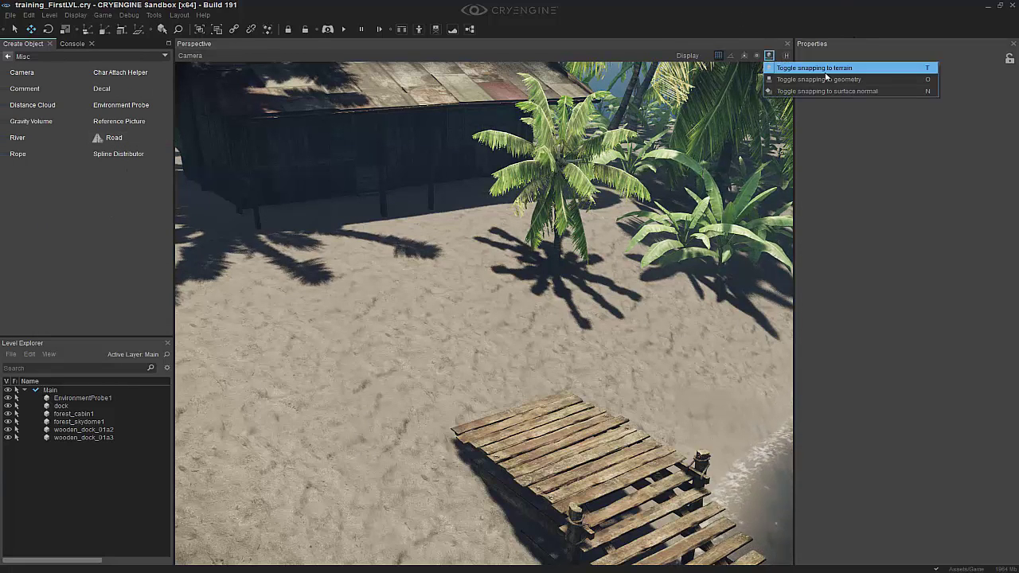
{"action": "left_click", "coordinate": [746, 7]}
{"action": "right_click_drag", "start_coordinate": [753, 119], "coordinate": [754, 159]}
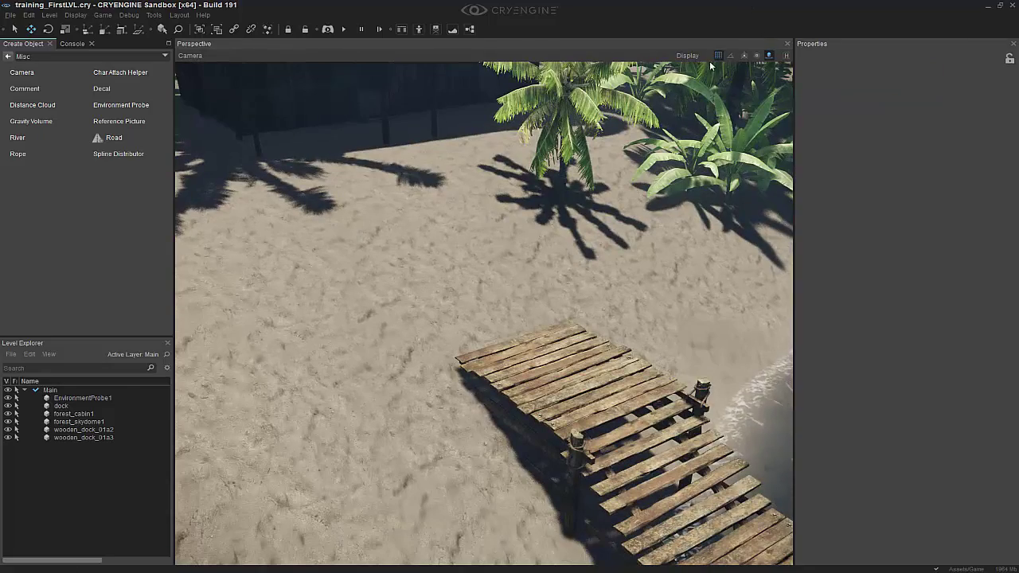
{"action": "right_click_drag", "start_coordinate": [589, 265], "coordinate": [591, 238]}
{"action": "right_click_drag", "start_coordinate": [285, 263], "coordinate": [289, 222]}
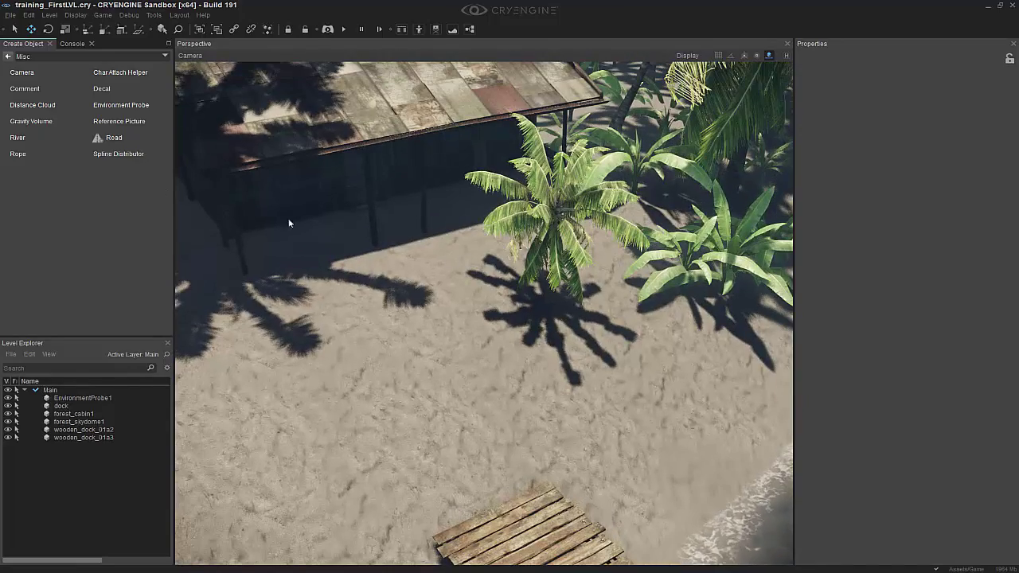
- Try to draw a road from the cabin across the sand to the dock
{"action": "left_click", "coordinate": [128, 139]}
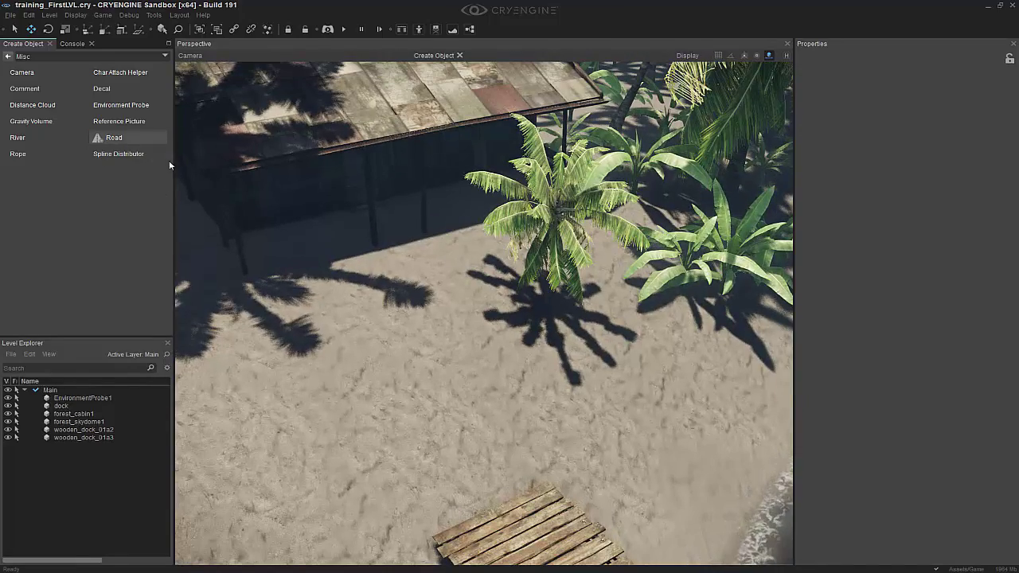
{"action": "left_click", "coordinate": [382, 223]}
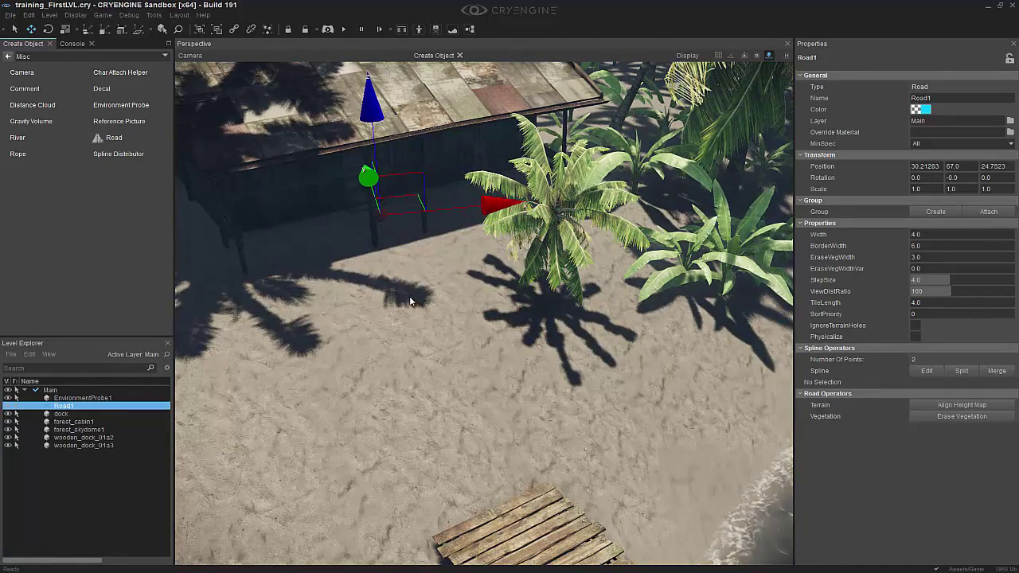
{"action": "left_click", "coordinate": [407, 296]}
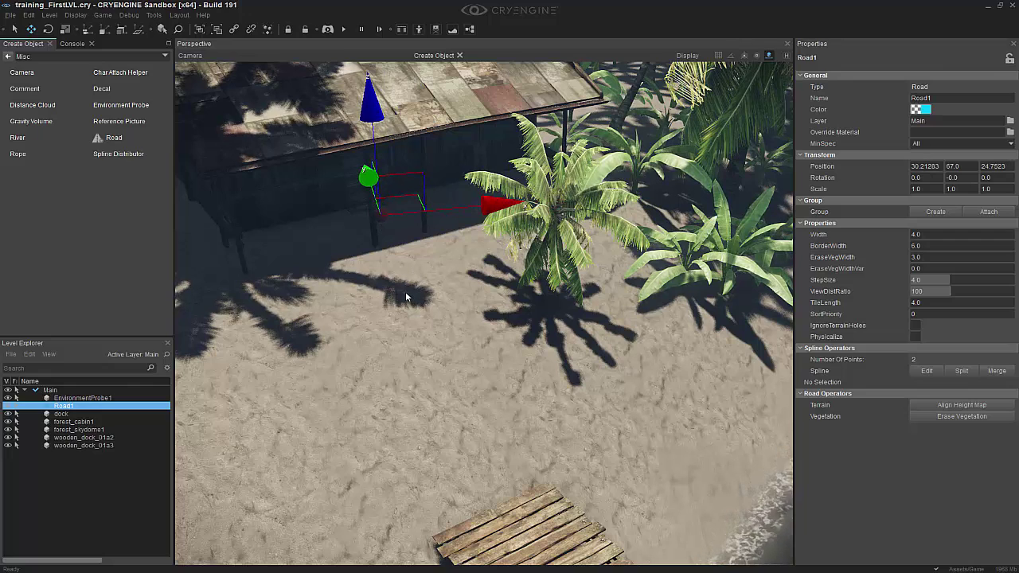
{"action": "double_click", "coordinate": [400, 396]}
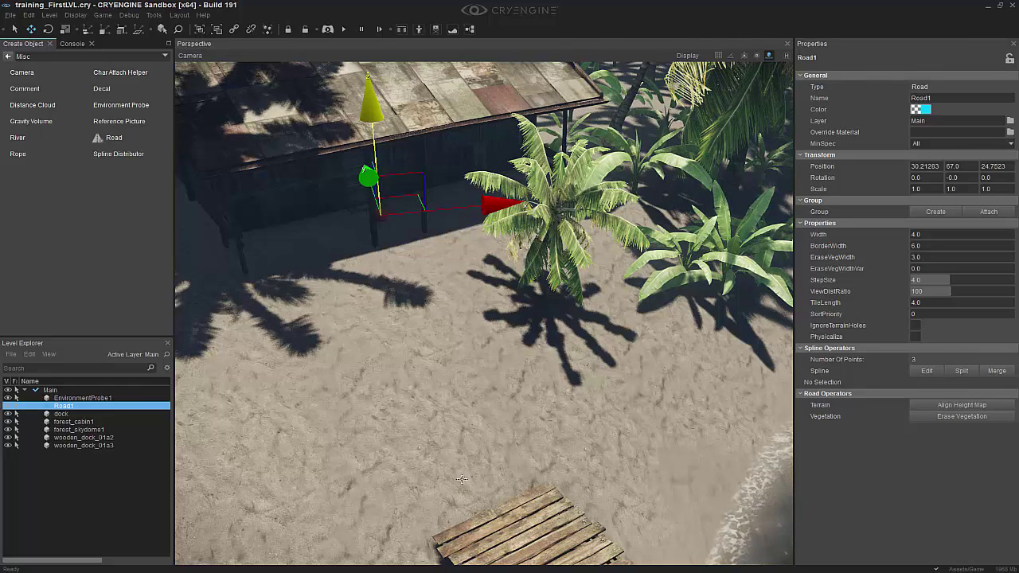
{"action": "left_click", "coordinate": [462, 480]}
- Turn on the viewport helpers and bring the cabin and dock area into view
{"action": "right_click_drag", "start_coordinate": [469, 469], "coordinate": [467, 434]}
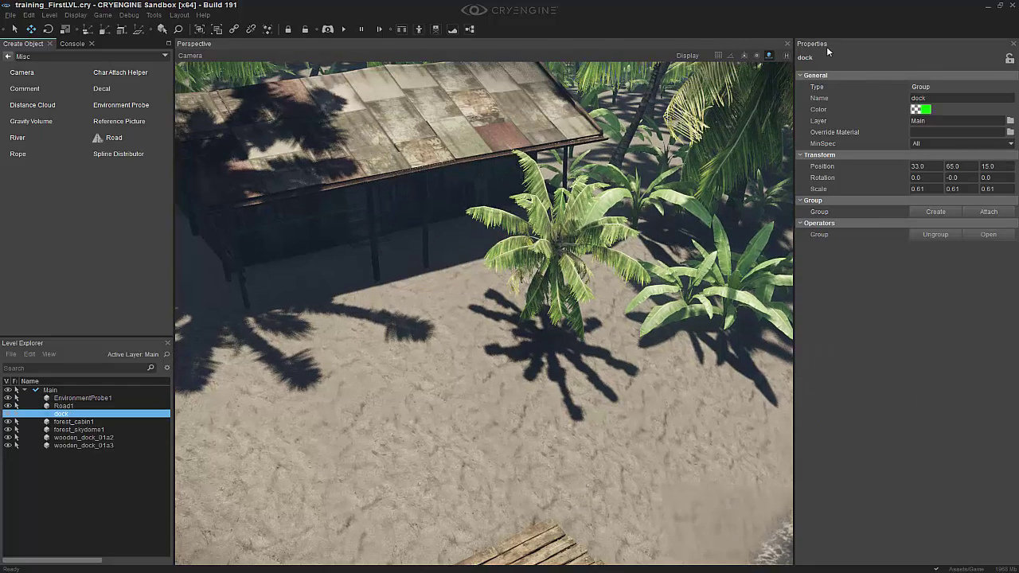
{"action": "left_click", "coordinate": [786, 57]}
{"action": "middle_click_drag", "start_coordinate": [544, 358], "coordinate": [549, 239]}
{"action": "right_click_drag", "start_coordinate": [549, 239], "coordinate": [546, 199]}
{"action": "right_click_drag", "start_coordinate": [541, 306], "coordinate": [487, 200]}
- Delete the misplaced road floating beside the cabin
{"action": "left_click", "coordinate": [530, 94]}
{"action": "key", "text": "z"}
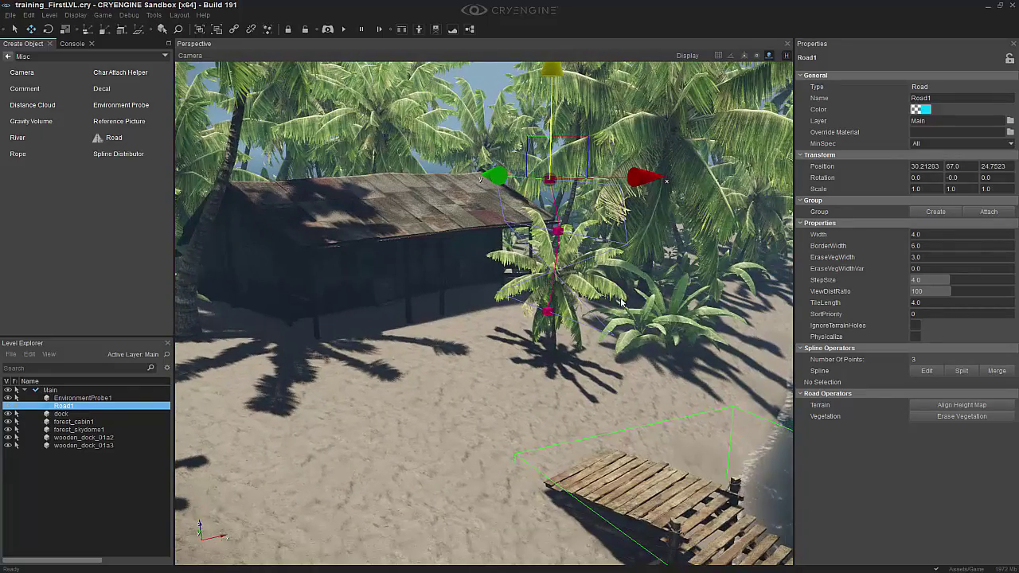
{"action": "key", "text": "Delete"}
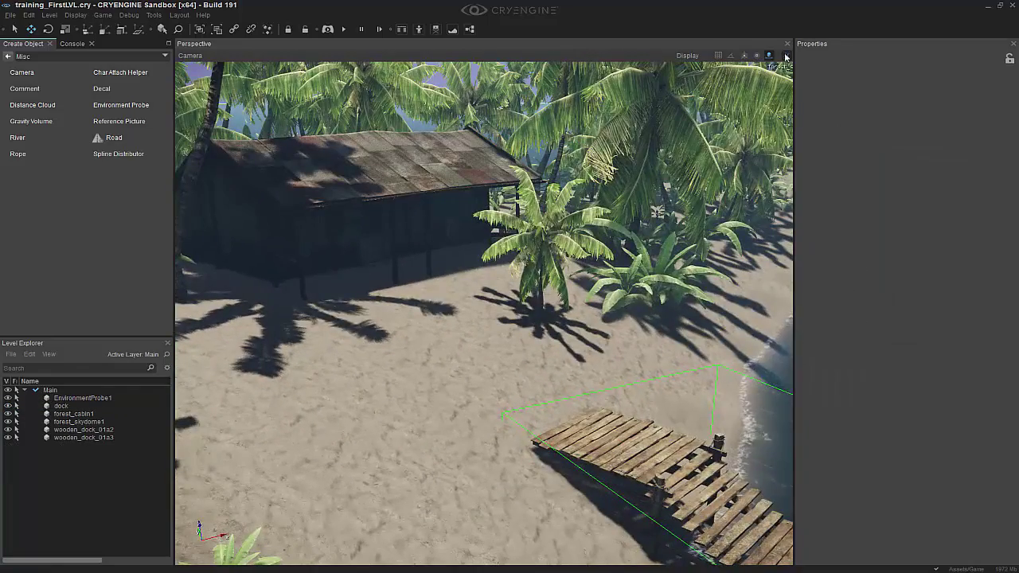
- Change the viewport's snapping mode and draw a five-point road along the sand from the cabin to the dock's beach end
{"action": "left_click", "coordinate": [769, 56]}
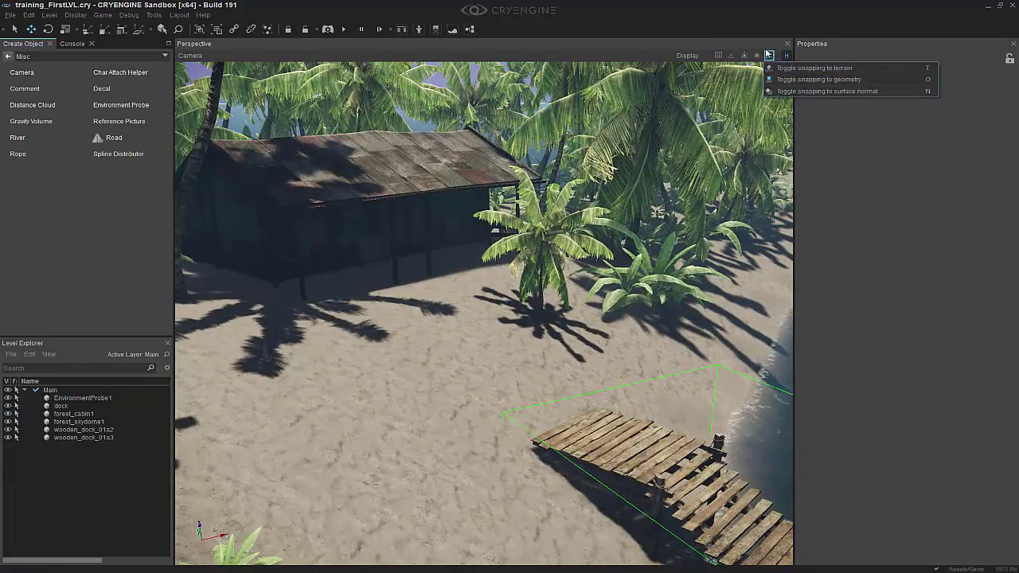
{"action": "left_click", "coordinate": [769, 59]}
{"action": "left_click", "coordinate": [114, 138]}
{"action": "right_click_drag", "start_coordinate": [518, 232], "coordinate": [434, 242]}
{"action": "left_click", "coordinate": [382, 223]}
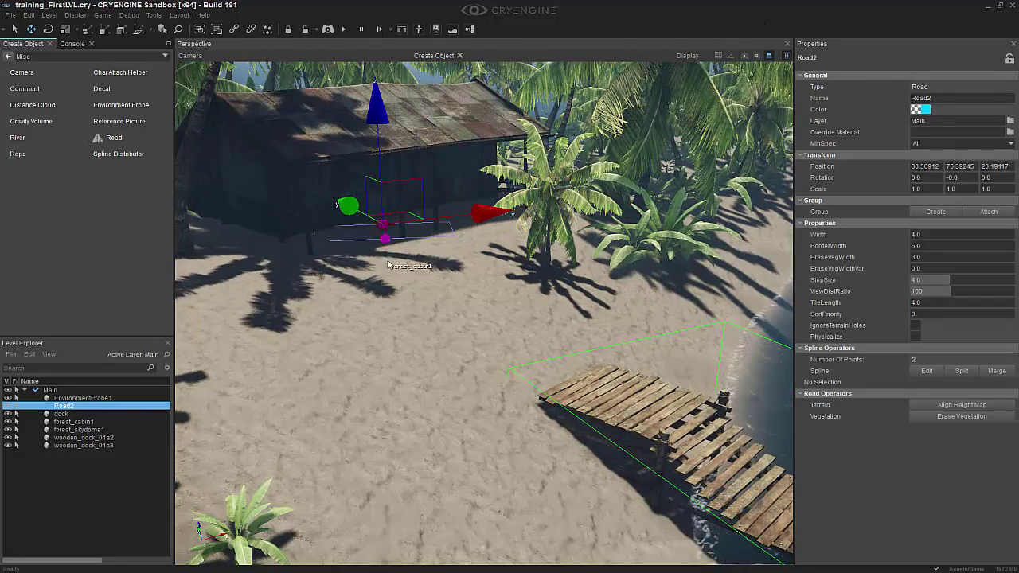
{"action": "left_click", "coordinate": [398, 258]}
{"action": "left_click", "coordinate": [459, 289]}
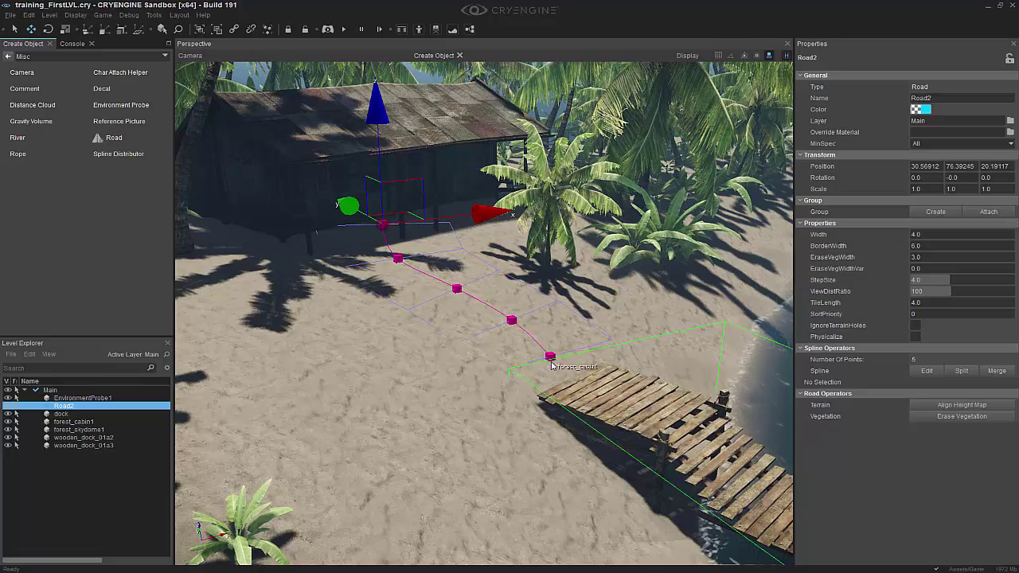
{"action": "double_click", "coordinate": [553, 366]}
- Set the new road's width to 2.0
{"action": "right_click_drag", "start_coordinate": [553, 367], "coordinate": [677, 354]}
{"action": "left_click", "coordinate": [931, 236]}
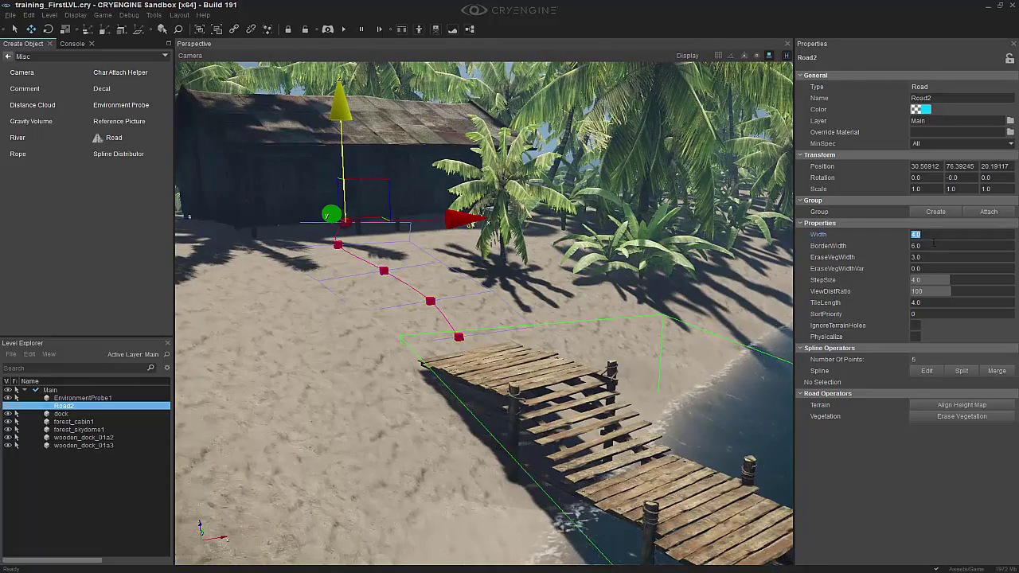
{"action": "right_click_drag", "start_coordinate": [596, 253], "coordinate": [604, 250]}
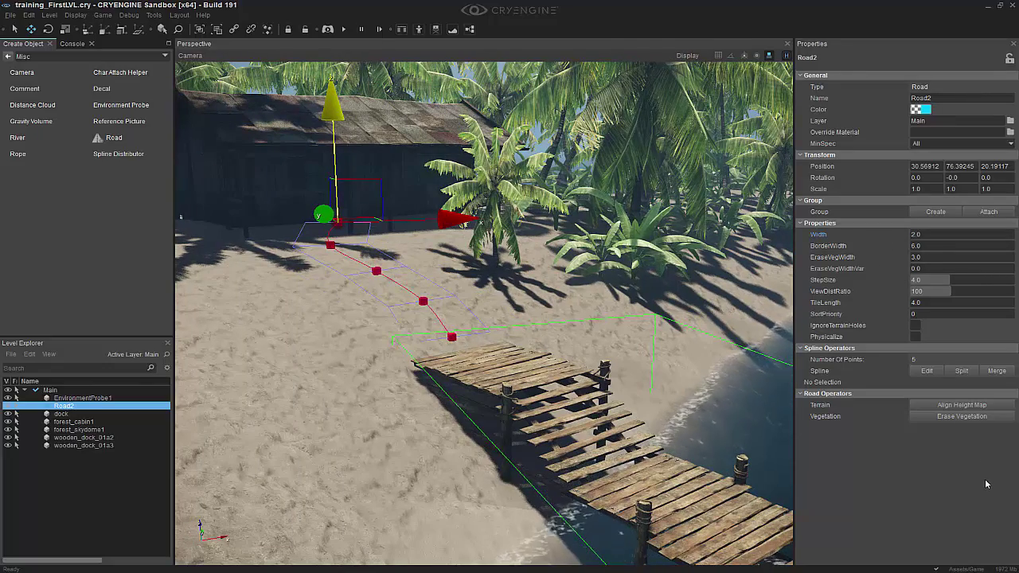
- Assign the road_gravel material from the roads materials to the road as its override material
{"action": "right_click_drag", "start_coordinate": [566, 347], "coordinate": [567, 326]}
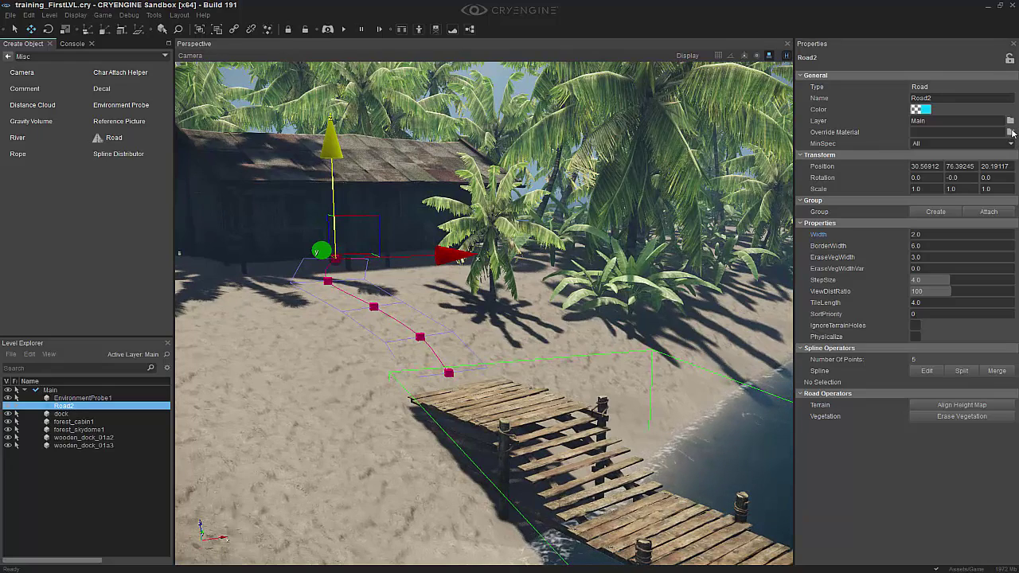
{"action": "left_click", "coordinate": [1010, 131]}
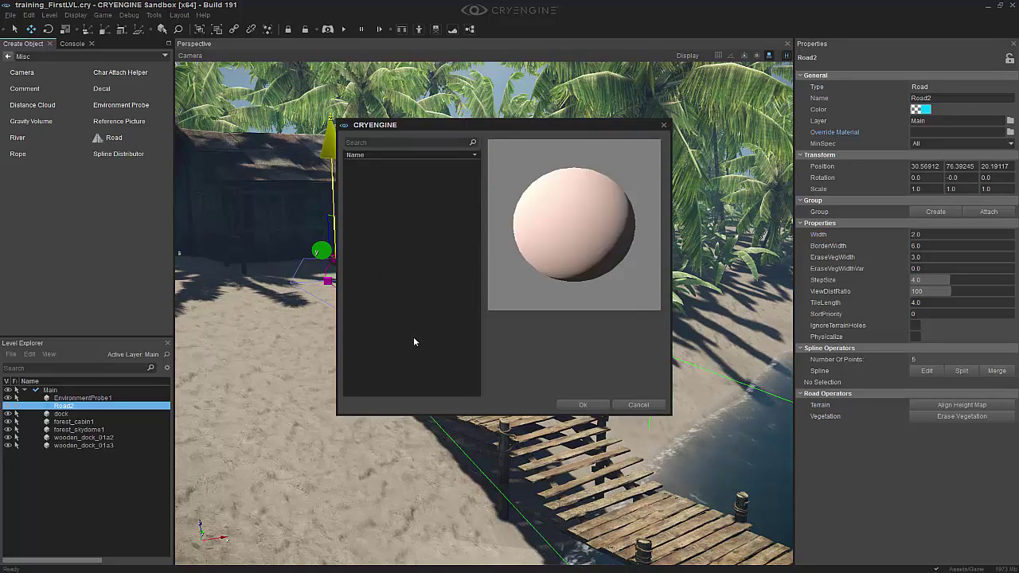
{"action": "left_click", "coordinate": [350, 199]}
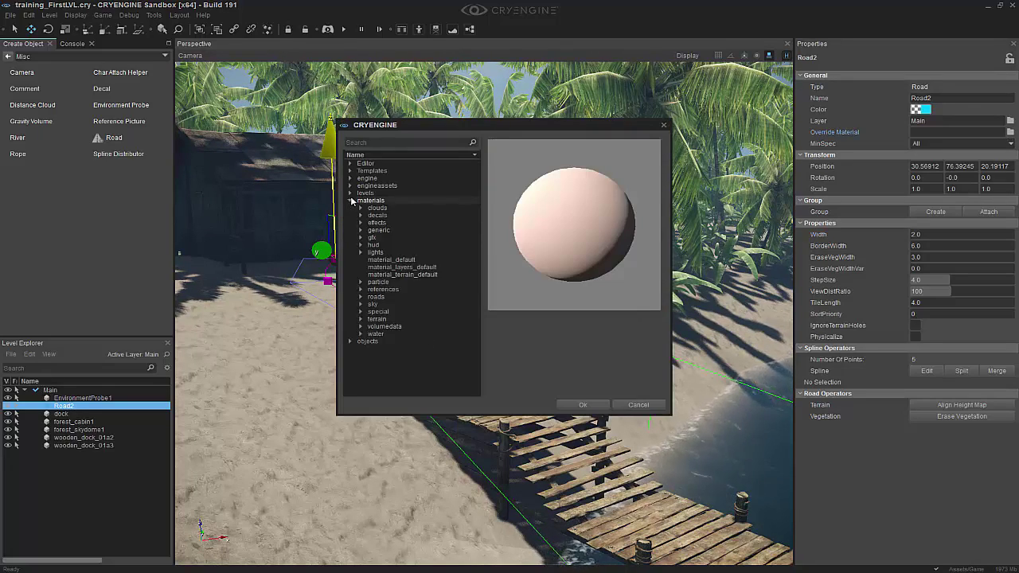
{"action": "left_click", "coordinate": [362, 297]}
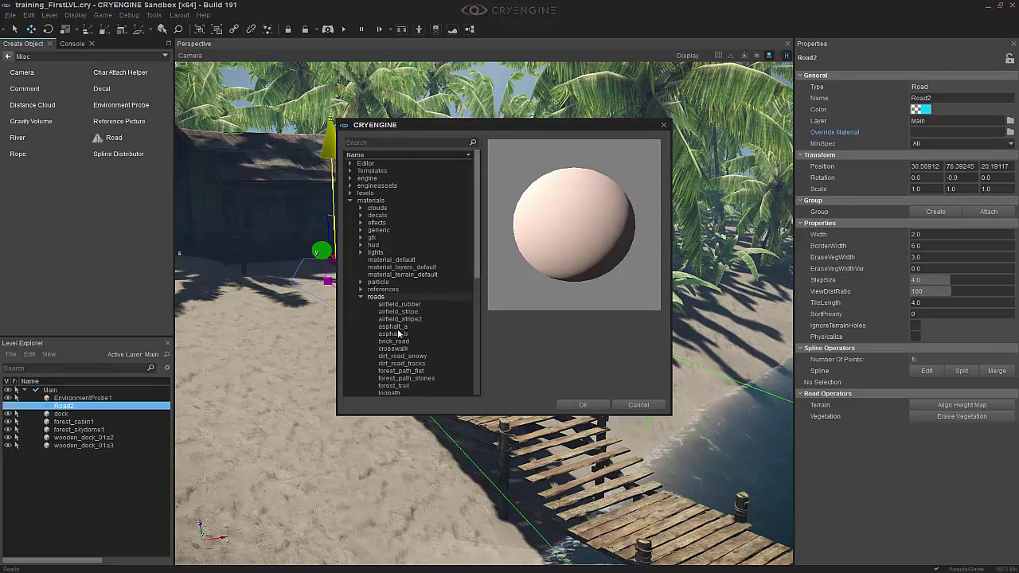
{"action": "scroll", "coordinate": [429, 326], "scroll_direction": "down", "scroll_amount": 7}
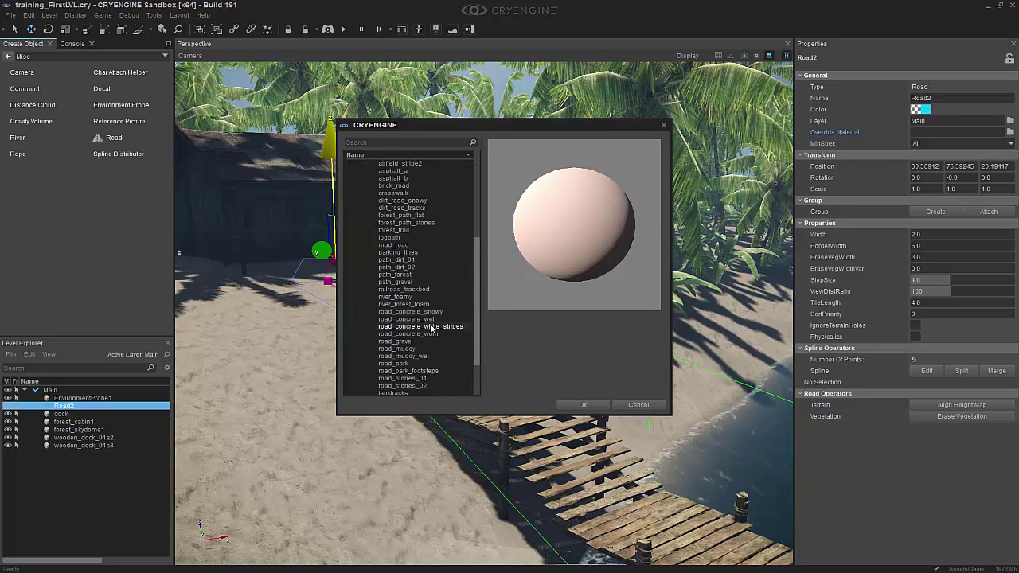
{"action": "scroll", "coordinate": [428, 326], "scroll_direction": "down", "scroll_amount": 2}
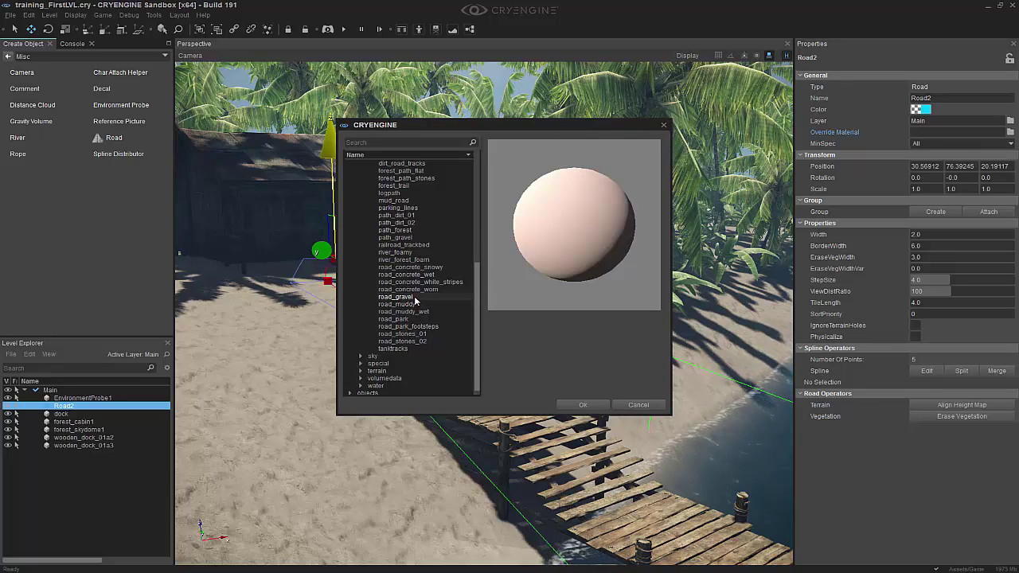
{"action": "left_click", "coordinate": [414, 296]}
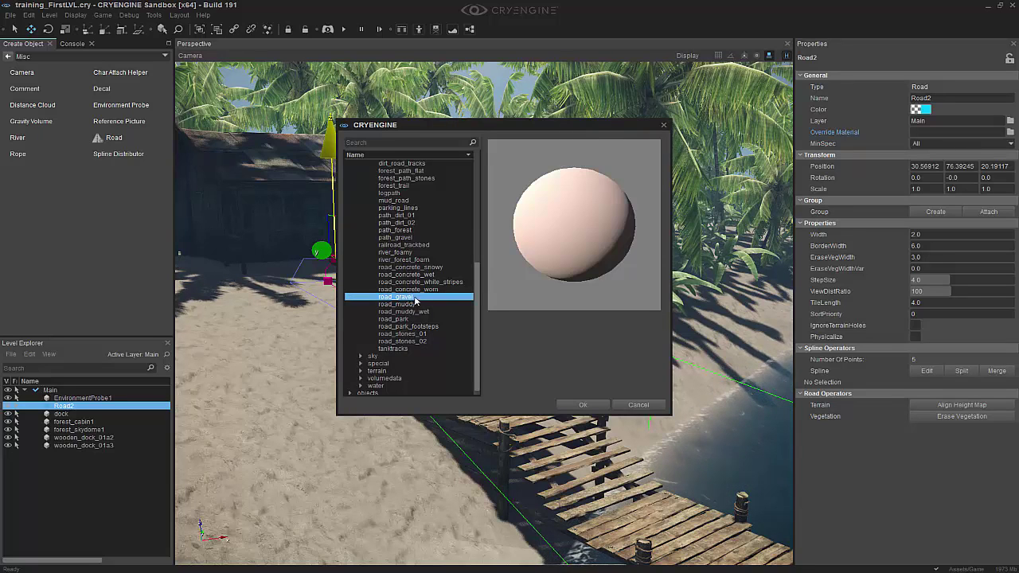
{"action": "left_click", "coordinate": [572, 405]}
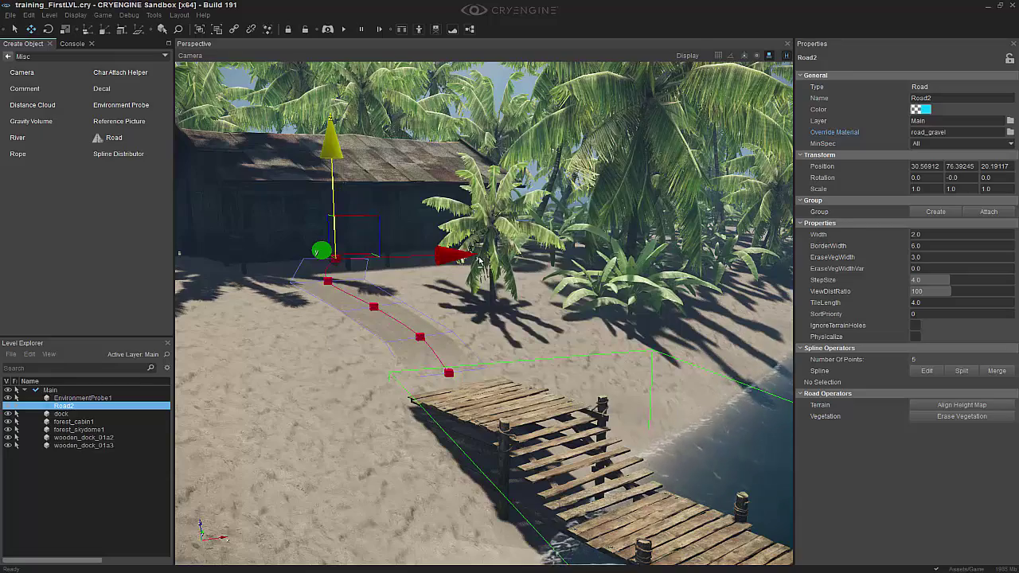
- Turn off snapping and lower the gravel road in front of the cabin to a Z position of about 19.89
{"action": "scroll", "coordinate": [484, 313], "scroll_direction": "up", "scroll_amount": 5}
{"action": "scroll", "coordinate": [484, 312], "scroll_direction": "down", "scroll_amount": 2}
{"action": "scroll", "coordinate": [484, 312], "scroll_direction": "down", "scroll_amount": 5}
{"action": "right_click_drag", "start_coordinate": [484, 312], "coordinate": [375, 294]}
{"action": "scroll", "coordinate": [375, 295], "scroll_direction": "down", "scroll_amount": 3}
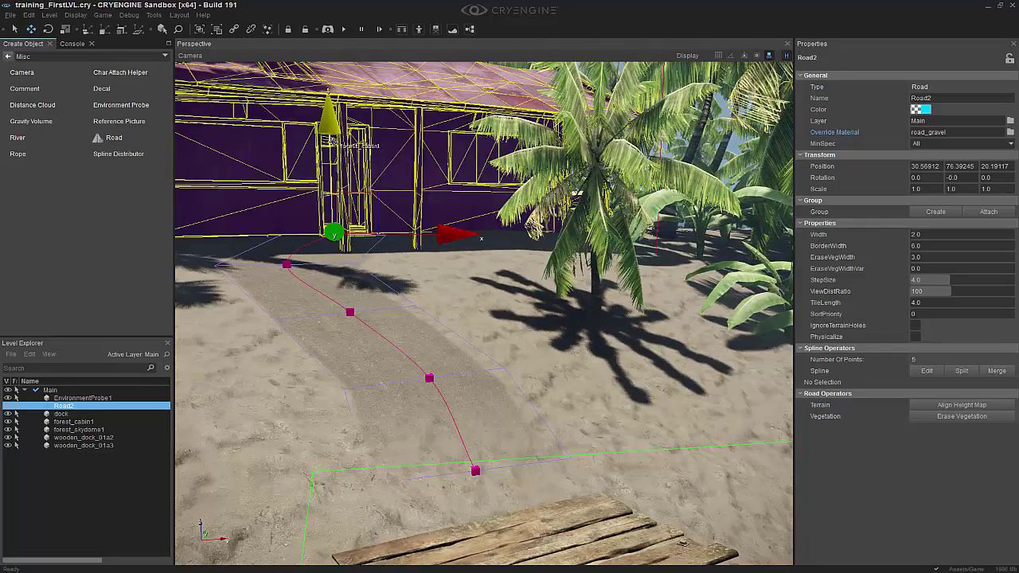
{"action": "right_click_drag", "start_coordinate": [330, 143], "coordinate": [337, 147]}
{"action": "middle_click_drag", "start_coordinate": [336, 147], "coordinate": [529, 101]}
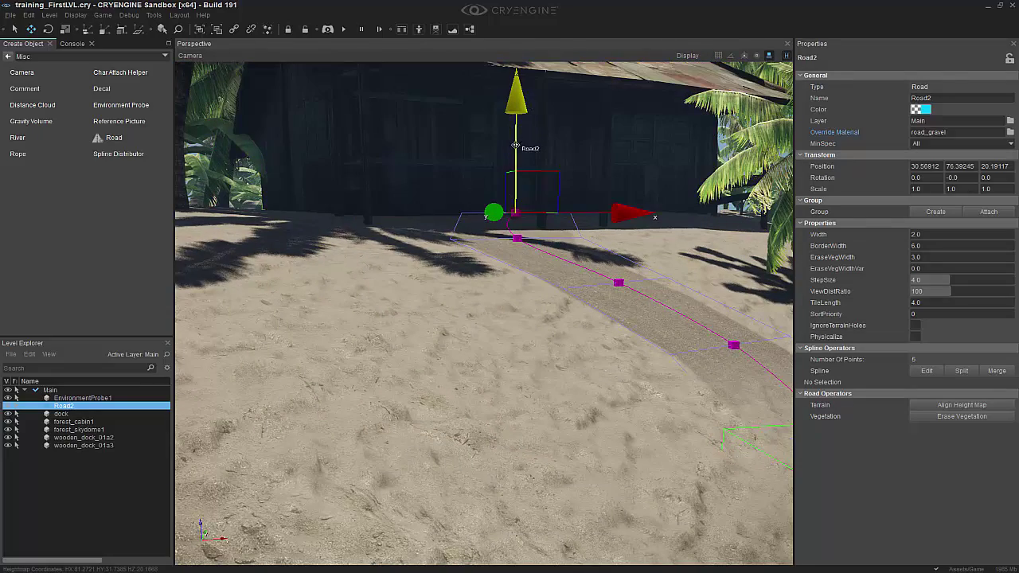
{"action": "left_click", "coordinate": [769, 55]}
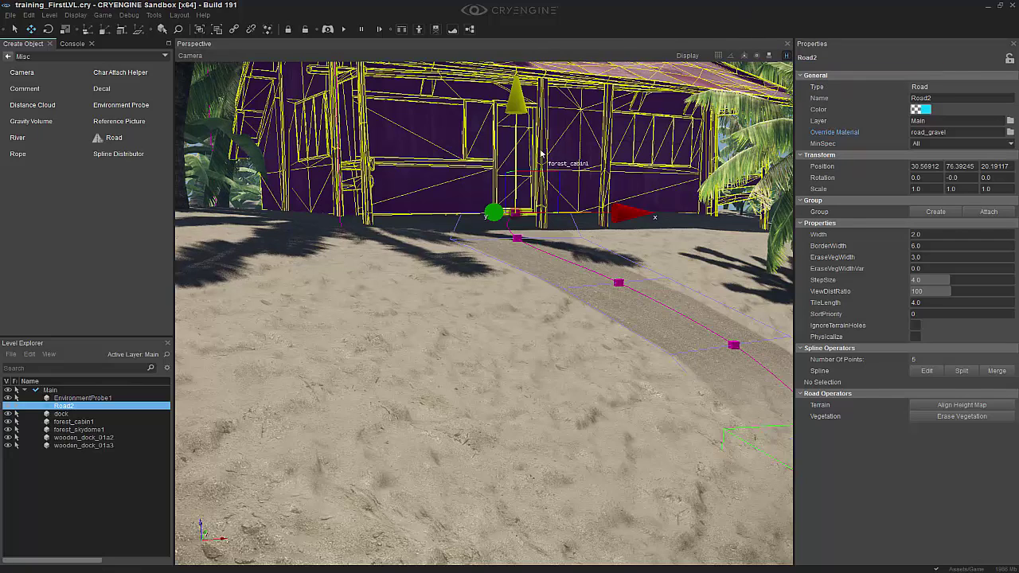
{"action": "right_click_drag", "start_coordinate": [507, 131], "coordinate": [512, 139]}
{"action": "left_click_drag", "start_coordinate": [507, 121], "coordinate": [506, 132]}
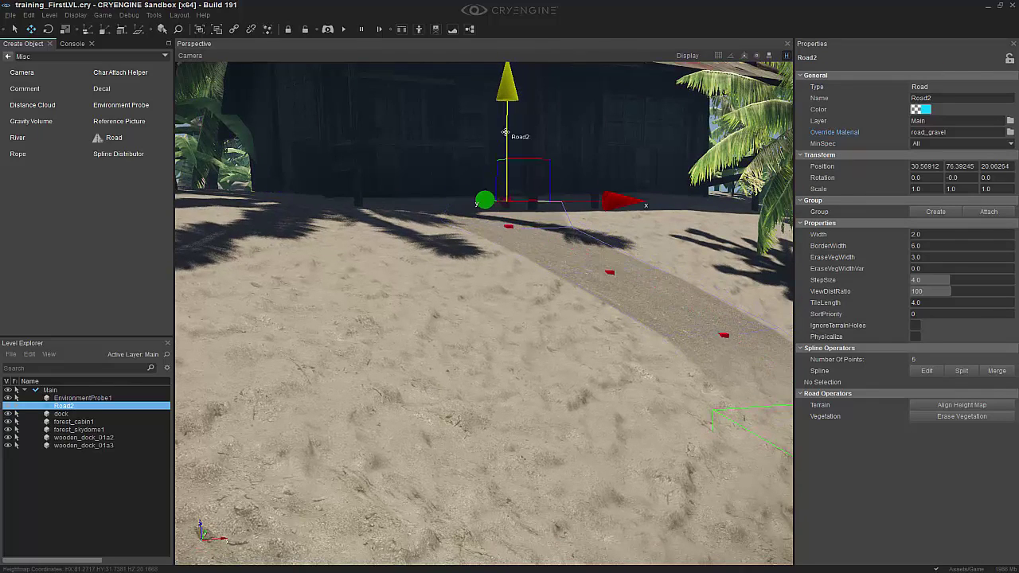
- Align the terrain height map to the gravel road and deselect the road
{"action": "left_click", "coordinate": [955, 407]}
{"action": "right_click_drag", "start_coordinate": [507, 420], "coordinate": [575, 422]}
{"action": "key", "text": "s"}
{"action": "right_click_drag", "start_coordinate": [451, 292], "coordinate": [448, 293]}
{"action": "right_click_drag", "start_coordinate": [527, 312], "coordinate": [515, 320]}
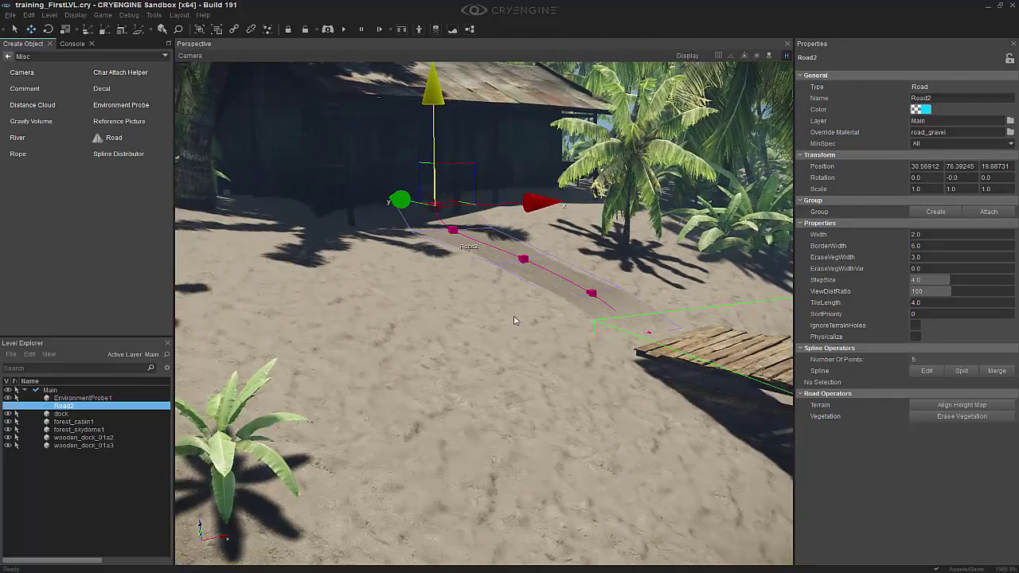
{"action": "left_click", "coordinate": [537, 419]}
- Examine the cabin, road and dock together from a distance and from above the shore
{"action": "right_click_drag", "start_coordinate": [536, 415], "coordinate": [584, 422]}
{"action": "key", "text": "d"}
{"action": "key", "text": "s"}
{"action": "right_click_drag", "start_coordinate": [744, 483], "coordinate": [709, 517]}
{"action": "key", "text": "s"}
{"action": "key", "text": "a"}
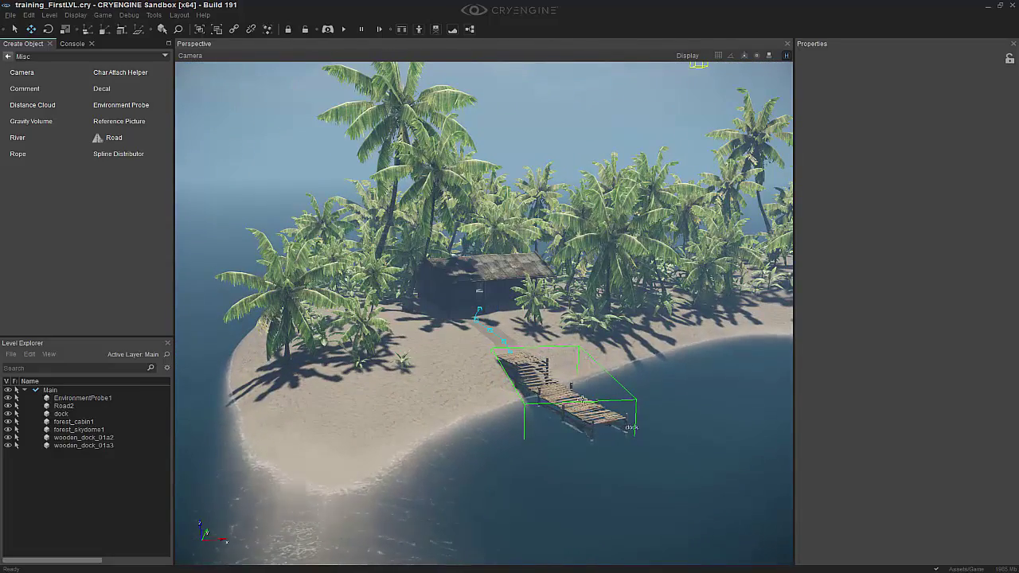
{"action": "right_click_drag", "start_coordinate": [669, 377], "coordinate": [694, 395]}
{"action": "key", "text": "s"}
{"action": "key", "text": "w"}
{"action": "key", "text": "w"}
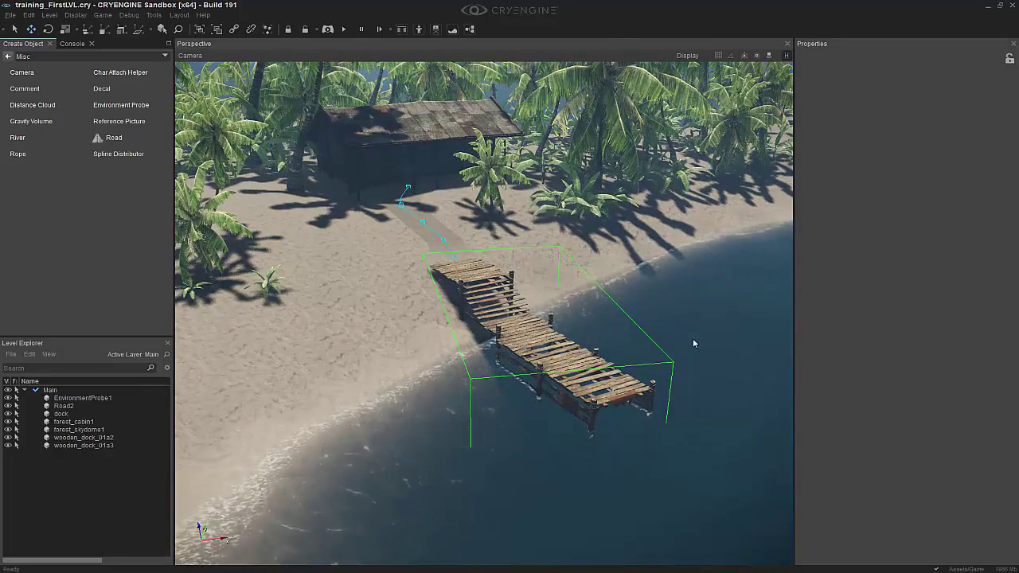
{"action": "right_click_drag", "start_coordinate": [705, 334], "coordinate": [712, 334]}
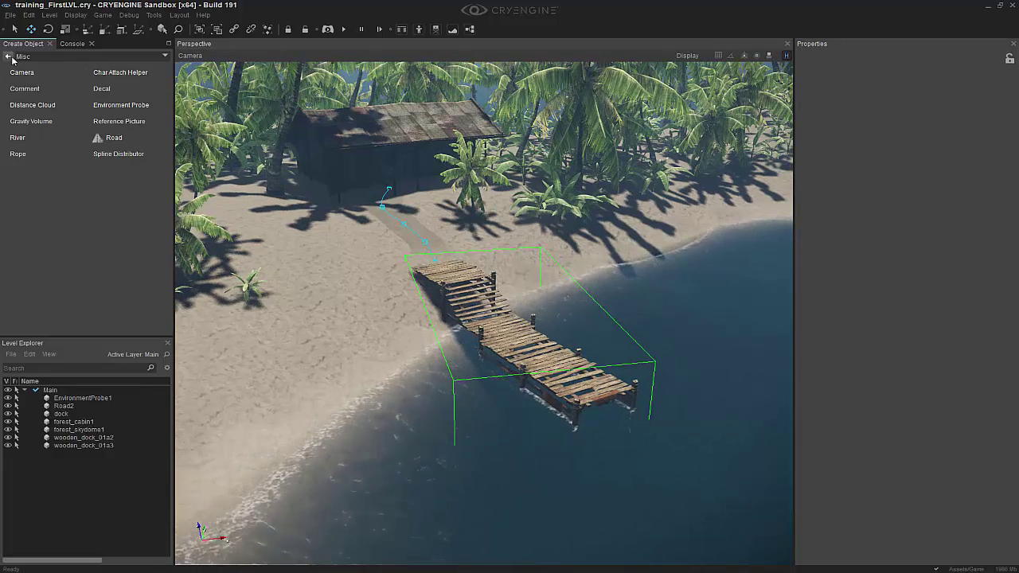
- Turn on snapping to geometry and place a Human AI character entity on the sand beside the road near the cabin
{"action": "left_click", "coordinate": [9, 57]}
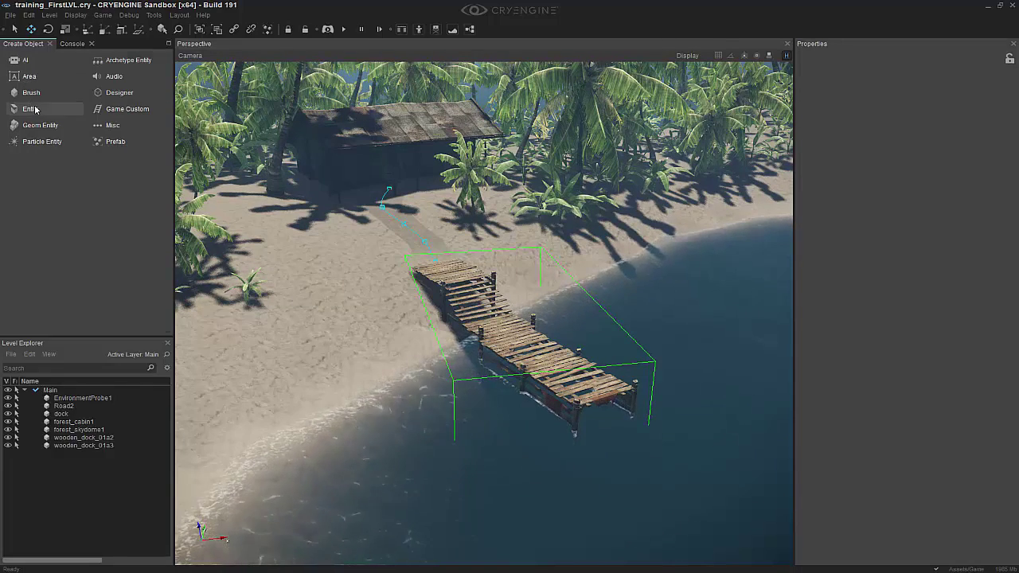
{"action": "left_click", "coordinate": [35, 109]}
{"action": "left_click", "coordinate": [8, 90]}
{"action": "left_click", "coordinate": [18, 111]}
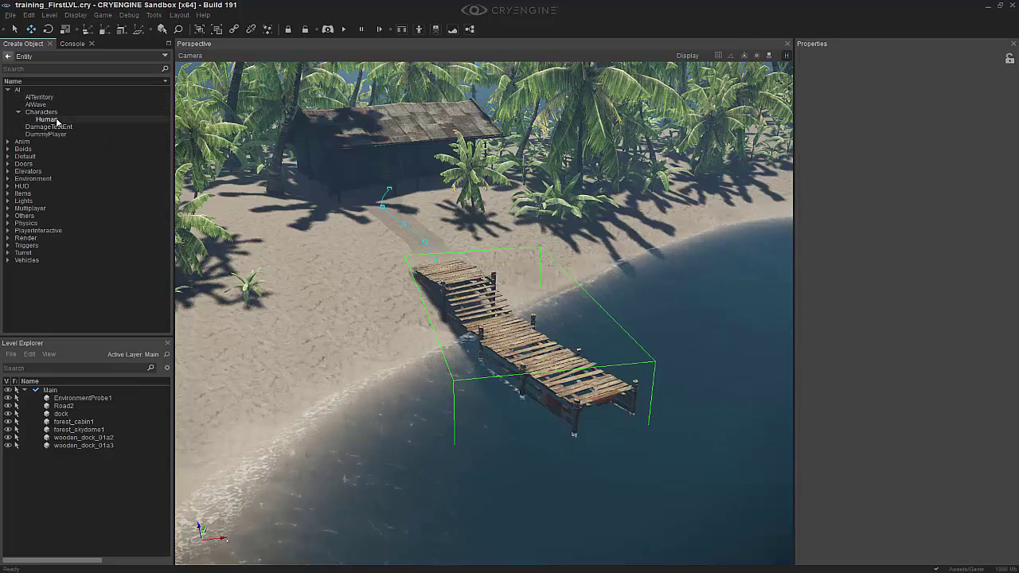
{"action": "left_click", "coordinate": [769, 56]}
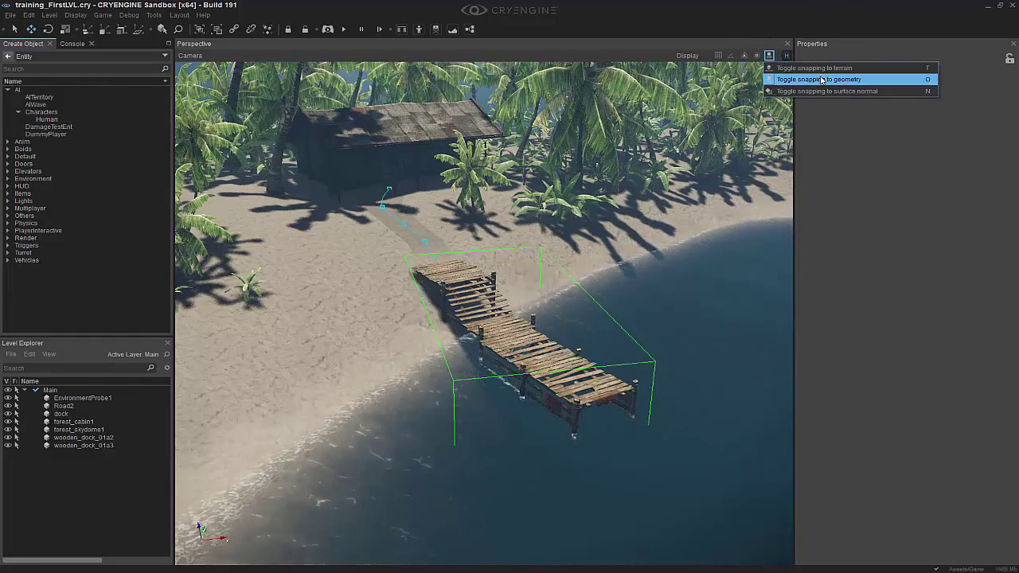
{"action": "left_click", "coordinate": [821, 80]}
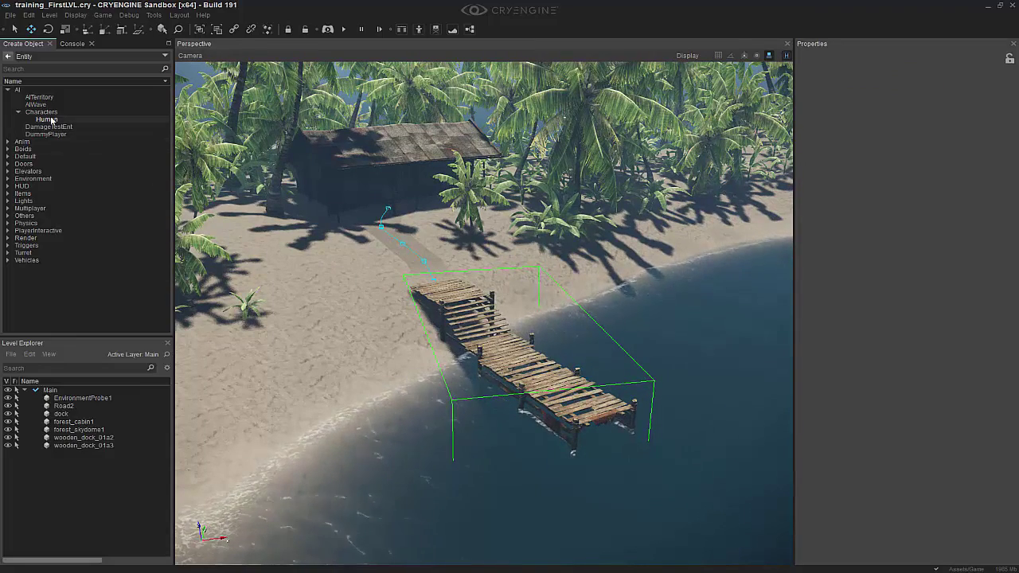
{"action": "left_click", "coordinate": [46, 119]}
{"action": "left_click", "coordinate": [541, 214]}
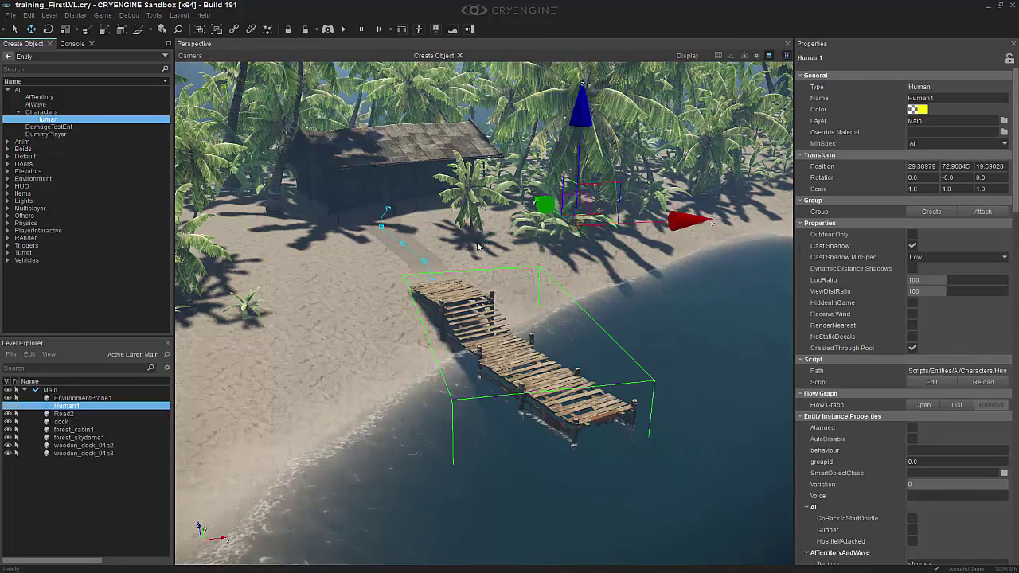
{"action": "left_click", "coordinate": [354, 233]}
- Enable the AI and physics simulation and view the human character up close beside the cabin
{"action": "right_click_drag", "start_coordinate": [354, 231], "coordinate": [320, 197]}
{"action": "scroll", "coordinate": [430, 239], "scroll_direction": "up", "scroll_amount": 6}
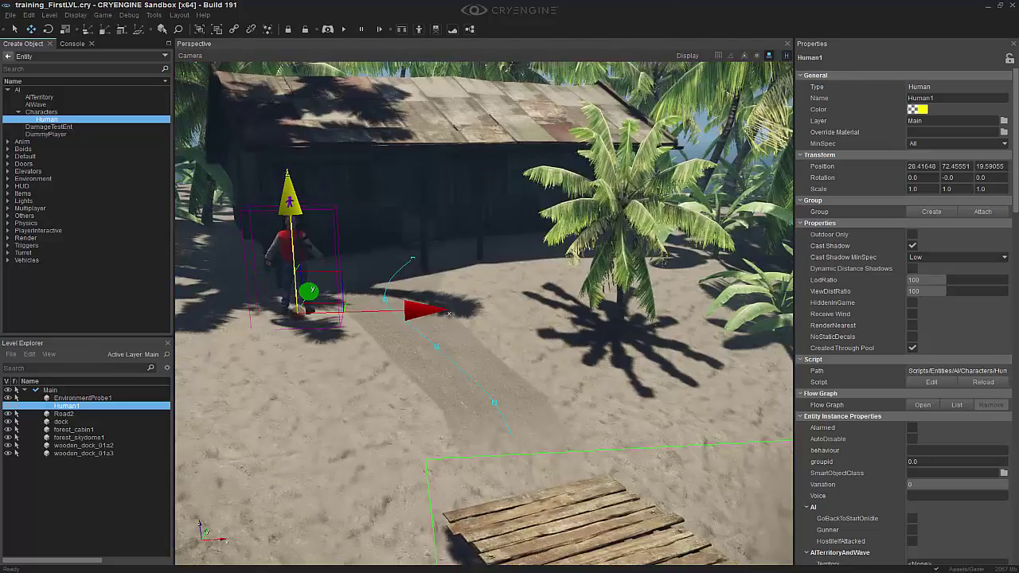
{"action": "key", "text": "s"}
{"action": "right_click_drag", "start_coordinate": [414, 238], "coordinate": [389, 229]}
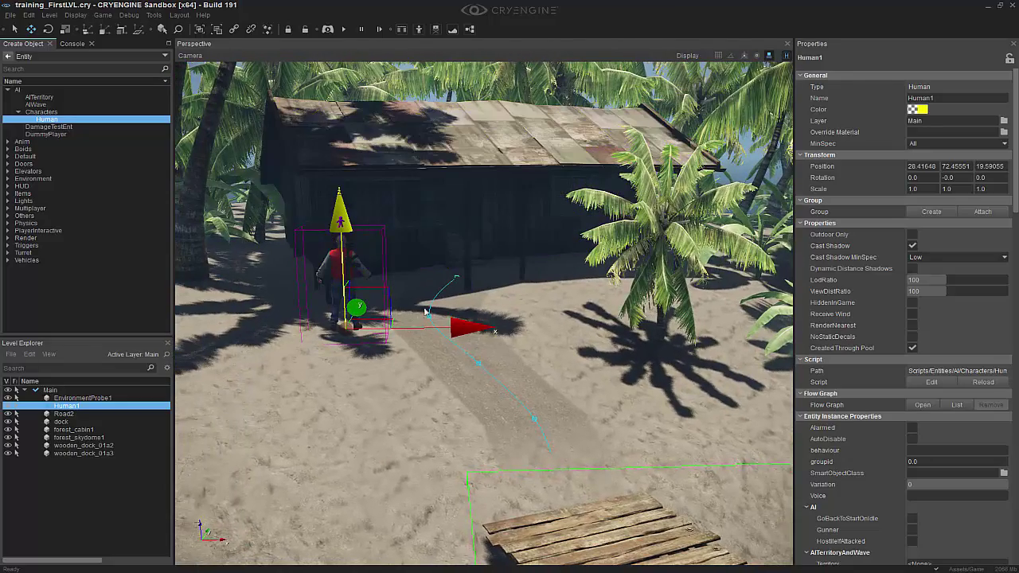
{"action": "right_click_drag", "start_coordinate": [515, 331], "coordinate": [502, 322]}
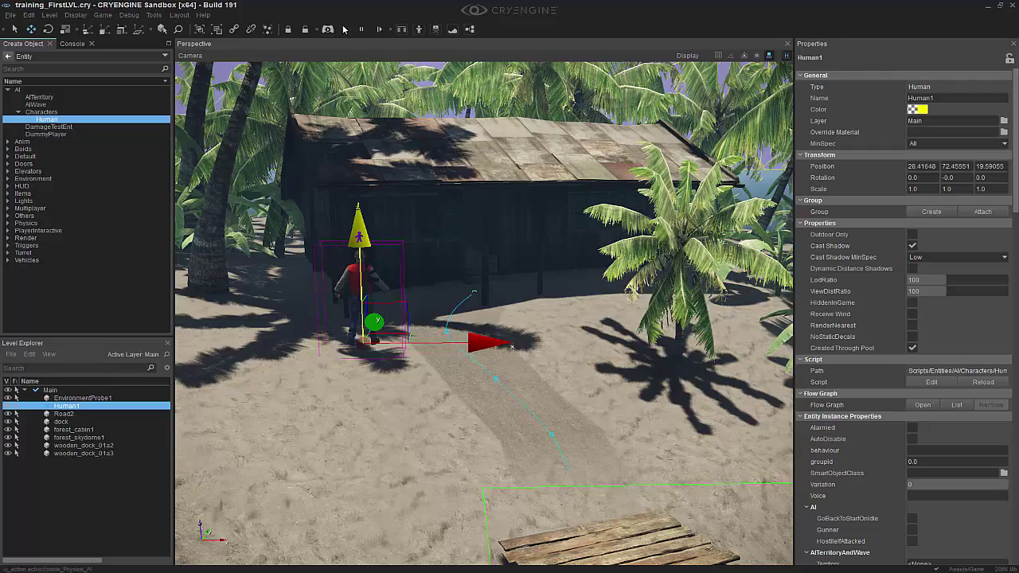
{"action": "left_click", "coordinate": [344, 29]}
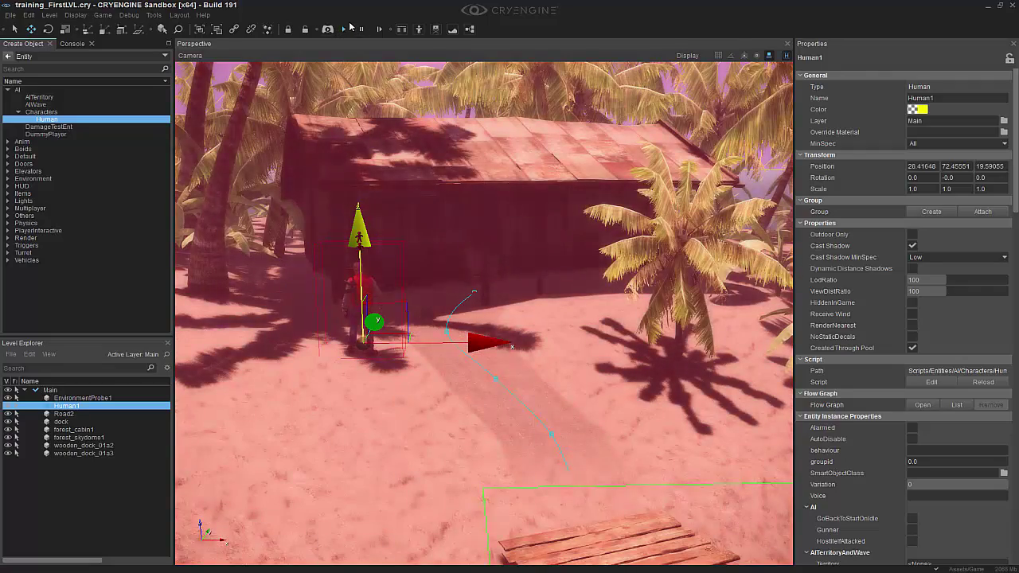
{"action": "right_click_drag", "start_coordinate": [512, 173], "coordinate": [446, 153]}
{"action": "key", "text": "w"}
{"action": "key", "text": "w"}
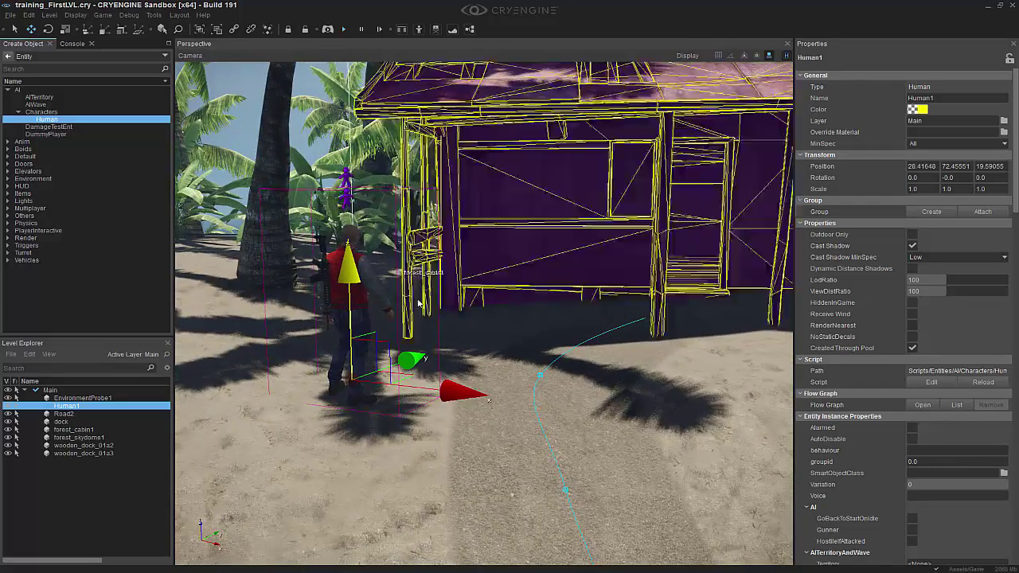
- Rotate the human character around the Z axis to about -172 degrees
{"action": "key", "text": "2"}
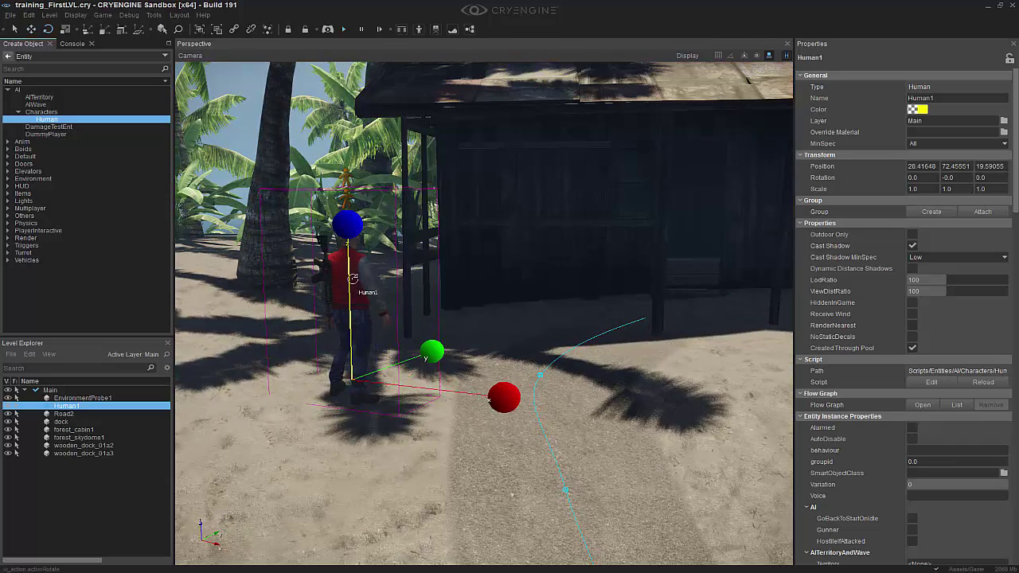
{"action": "left_click_drag", "start_coordinate": [348, 226], "coordinate": [621, 398]}
{"action": "key", "text": "s"}
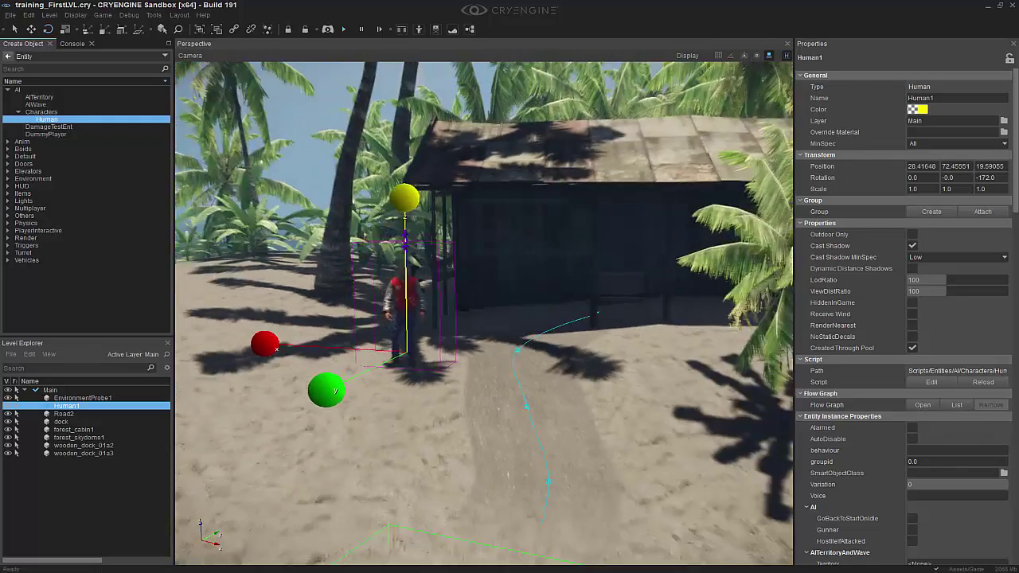
- Move the human character to the cabin's front at the end of the road and deselect it
{"action": "key", "text": "shift"}
{"action": "left_click", "coordinate": [517, 324], "text": "ctrl+shift"}
{"action": "left_click", "coordinate": [578, 411]}
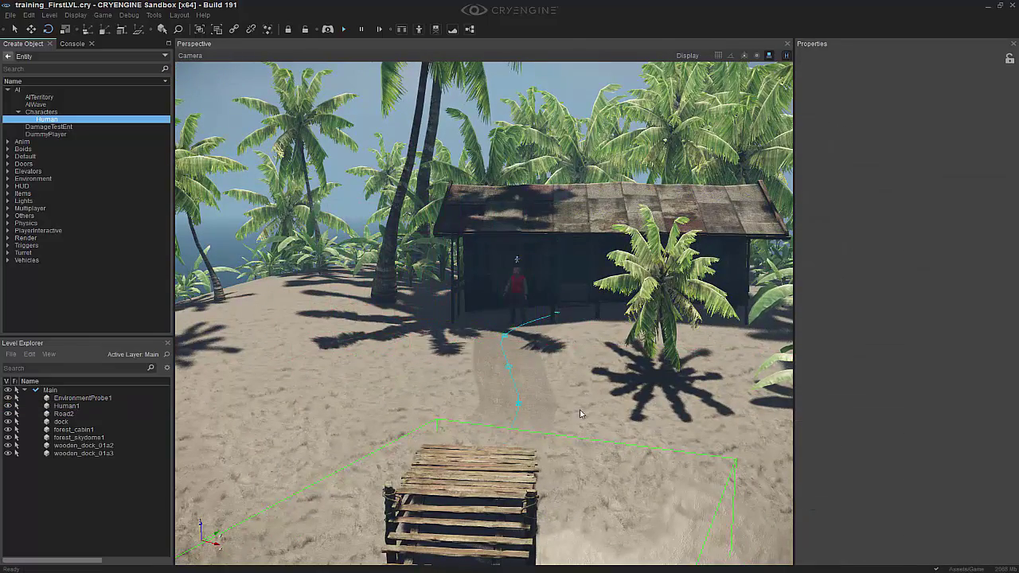
- Examine the whole island with its cabin, road and dock from high above the water
{"action": "mouse_move", "coordinate": [578, 410]}
{"action": "right_mouse_down"}
{"action": "mouse_move", "coordinate": [495, 411]}
{"action": "mouse_move", "coordinate": [596, 402]}
{"action": "right_mouse_up"}
{"action": "key", "text": "a"}
{"action": "scroll", "coordinate": [596, 406], "scroll_direction": "down", "scroll_amount": 5}
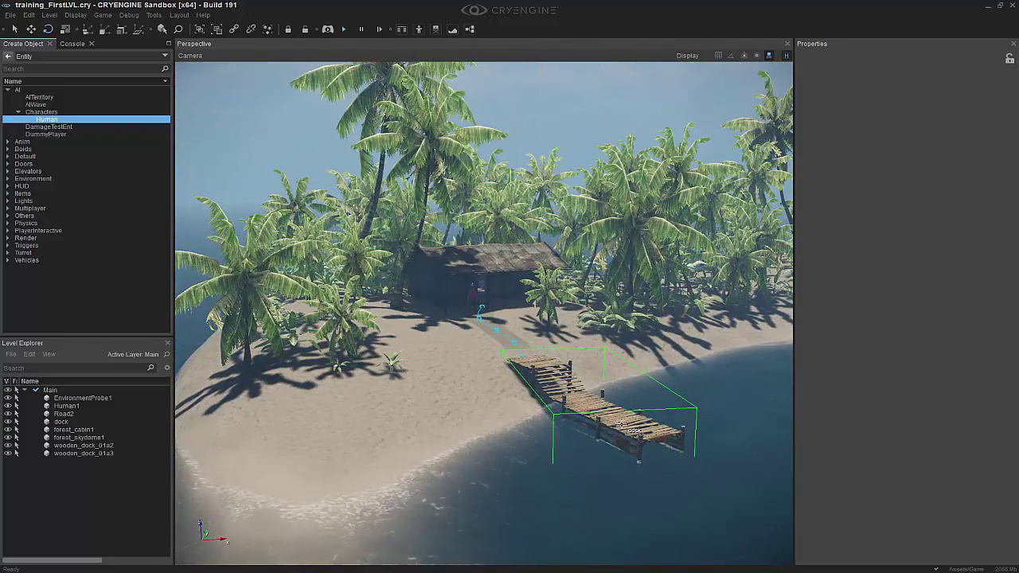
{"action": "mouse_move", "coordinate": [611, 440]}
{"action": "right_mouse_down"}
{"action": "mouse_move", "coordinate": [612, 402]}
{"action": "mouse_move", "coordinate": [612, 446]}
{"action": "right_mouse_up"}
{"action": "scroll", "coordinate": [612, 445], "scroll_direction": "down", "scroll_amount": 5}
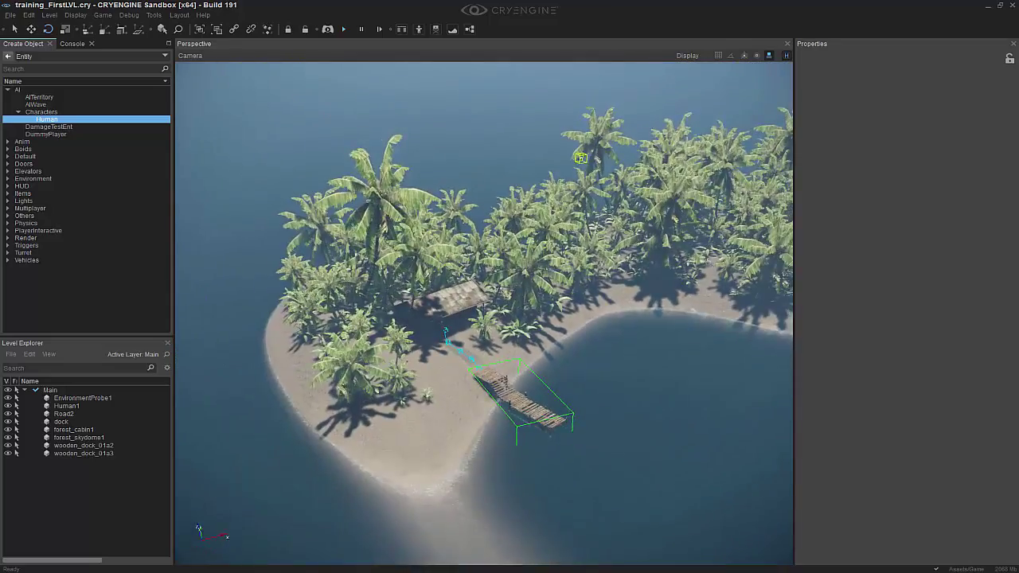
{"action": "middle_click_drag", "start_coordinate": [612, 446], "coordinate": [637, 476]}
{"action": "right_click_drag", "start_coordinate": [598, 468], "coordinate": [634, 432]}
{"action": "scroll", "coordinate": [616, 455], "scroll_direction": "down", "scroll_amount": 5}
{"action": "scroll", "coordinate": [483, 314], "scroll_direction": "up", "scroll_amount": 1}
- Turn off ocean rendering in the viewport and inspect the bare seabed terrain around the dock
{"action": "left_click", "coordinate": [686, 56]}
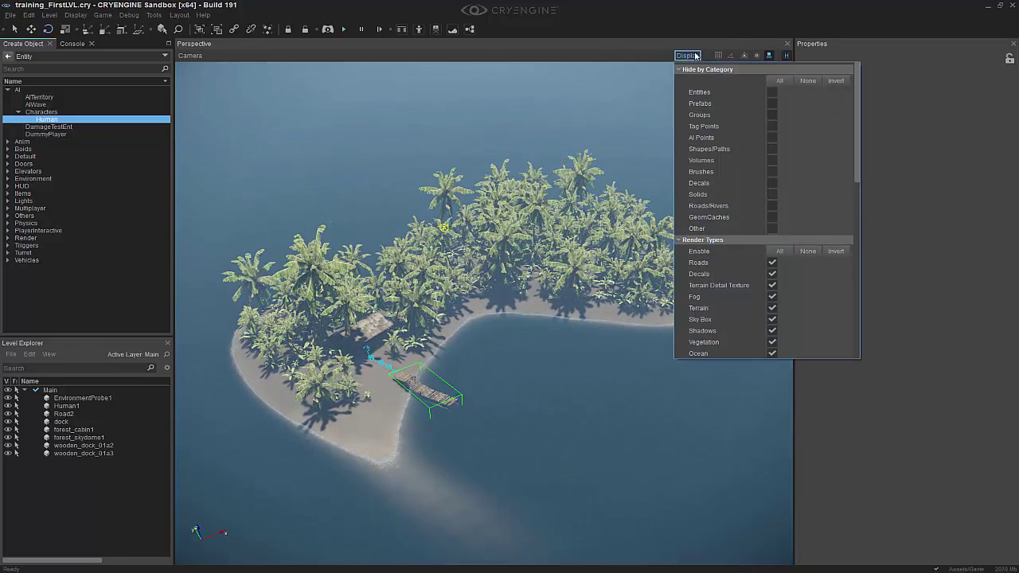
{"action": "scroll", "coordinate": [737, 201], "scroll_direction": "down", "scroll_amount": 3}
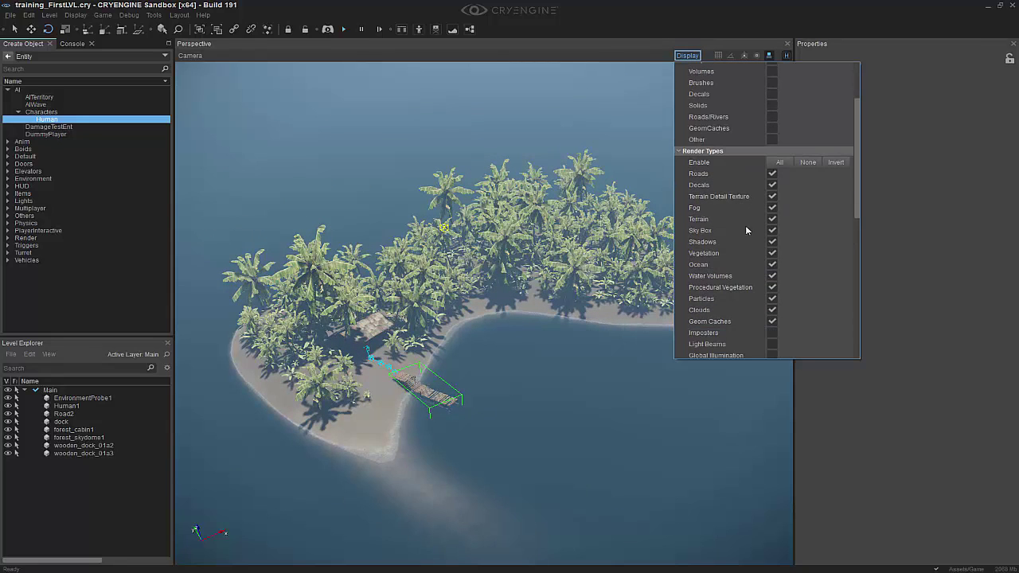
{"action": "left_click", "coordinate": [771, 265]}
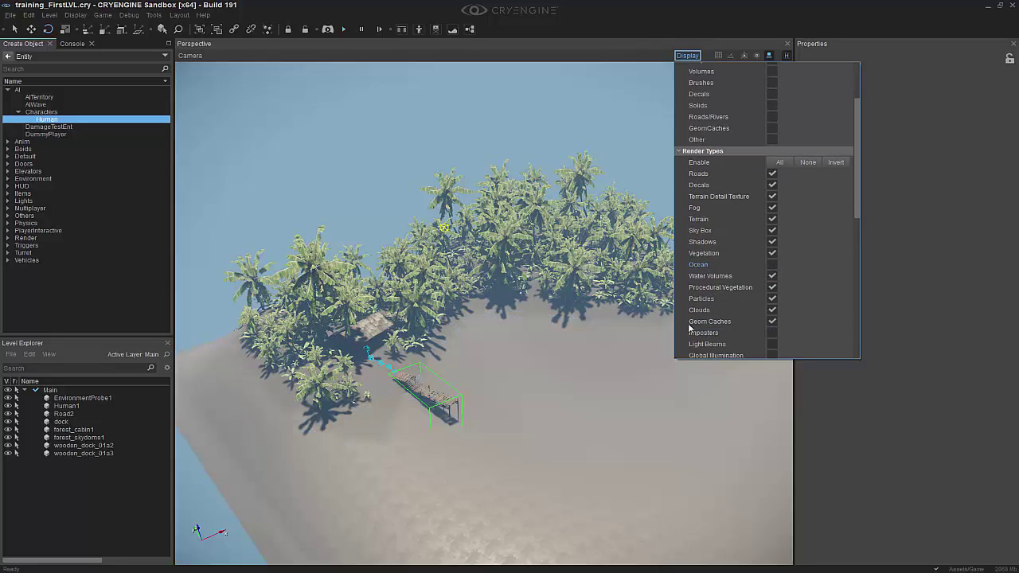
{"action": "right_click_drag", "start_coordinate": [618, 369], "coordinate": [562, 343]}
{"action": "scroll", "coordinate": [511, 443], "scroll_direction": "up", "scroll_amount": 5}
{"action": "right_click_drag", "start_coordinate": [512, 443], "coordinate": [573, 438]}
{"action": "right_click_drag", "start_coordinate": [352, 217], "coordinate": [360, 217]}
{"action": "right_click_drag", "start_coordinate": [335, 374], "coordinate": [486, 238]}
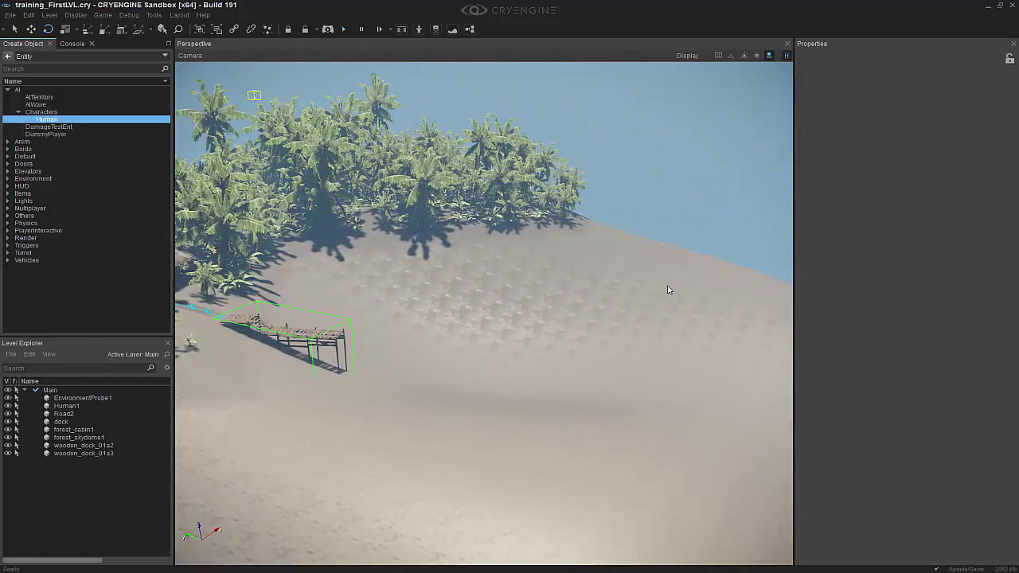
- Draw a four-point navigation area that encloses the whole island, with its corners near the terrain's edges
{"action": "right_click_drag", "start_coordinate": [621, 318], "coordinate": [682, 195]}
{"action": "key", "text": "s"}
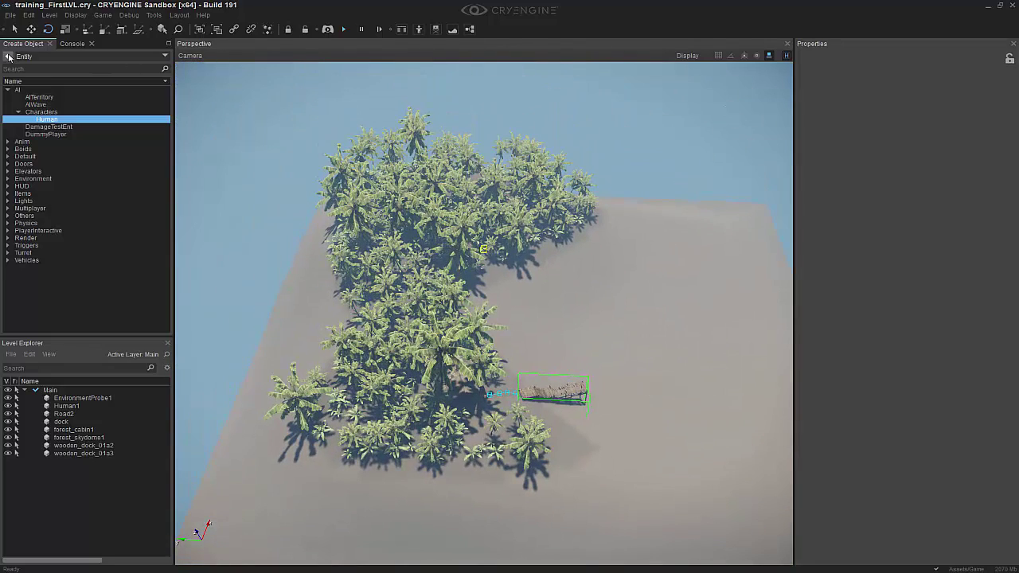
{"action": "left_click", "coordinate": [8, 56]}
{"action": "left_click", "coordinate": [35, 62]}
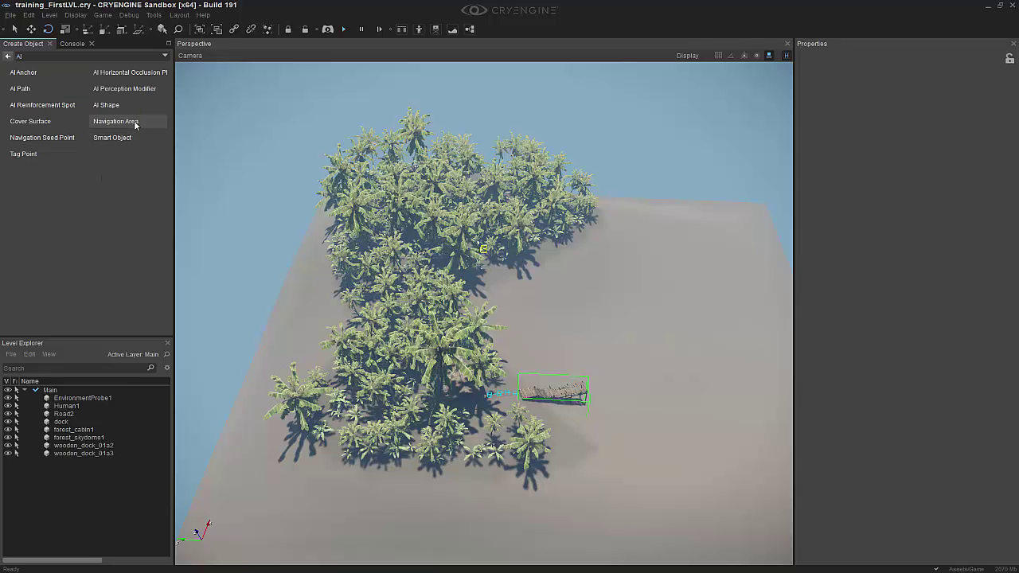
{"action": "left_click", "coordinate": [769, 55]}
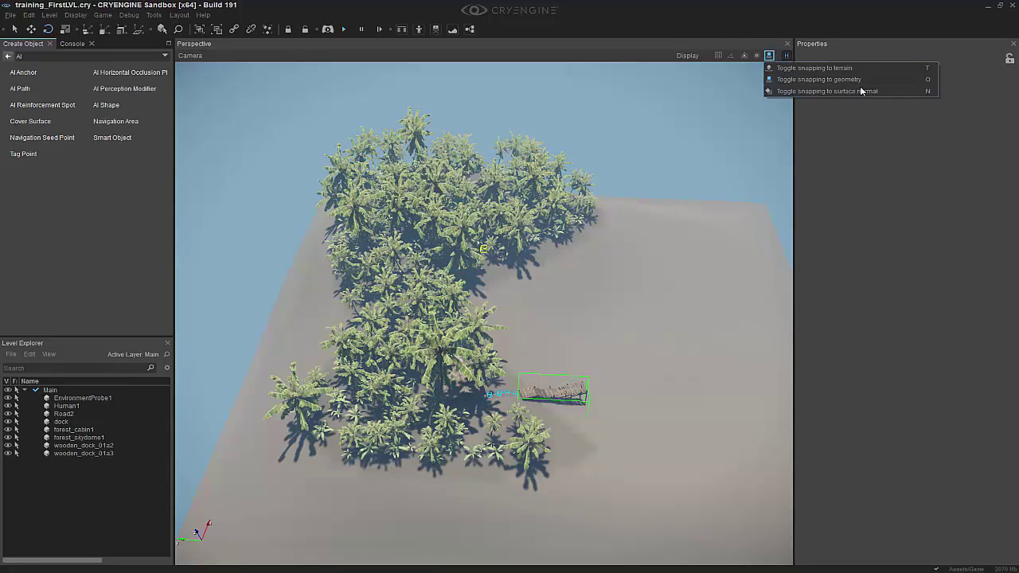
{"action": "left_click", "coordinate": [615, 4]}
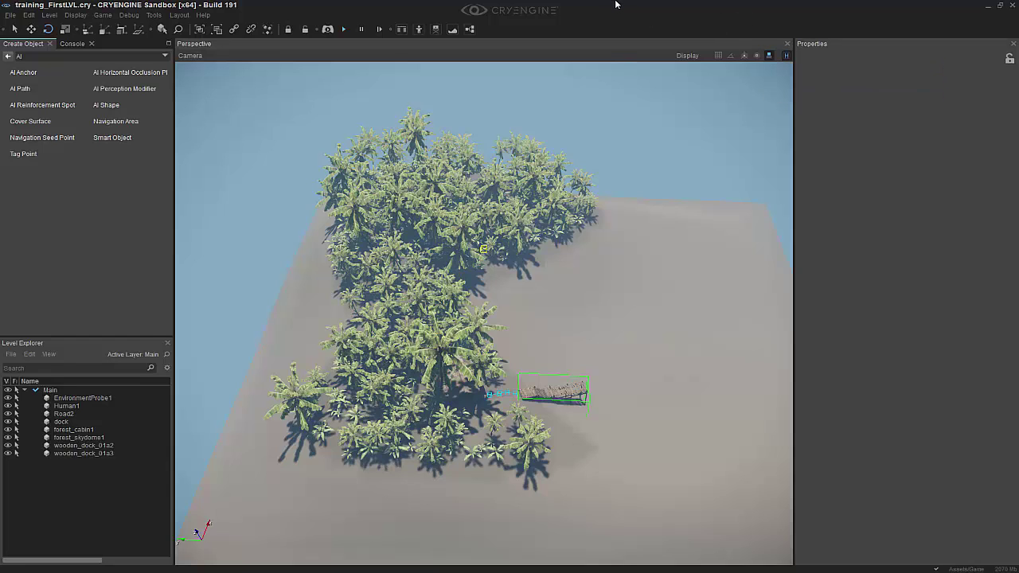
{"action": "left_click", "coordinate": [134, 123]}
{"action": "right_click_drag", "start_coordinate": [457, 262], "coordinate": [475, 262]}
{"action": "middle_click_drag", "start_coordinate": [476, 262], "coordinate": [478, 261]}
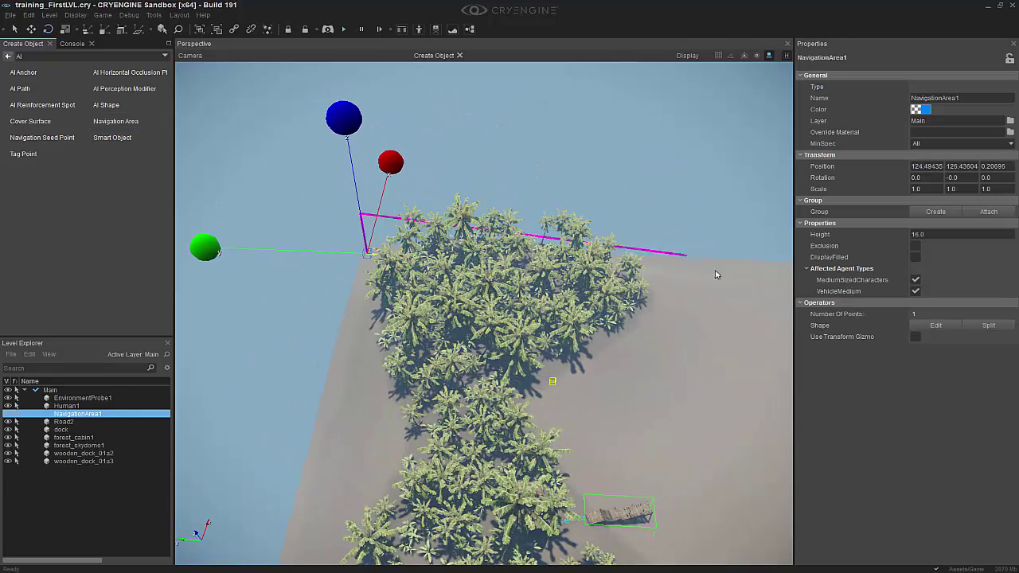
{"action": "right_click_drag", "start_coordinate": [722, 278], "coordinate": [725, 279]}
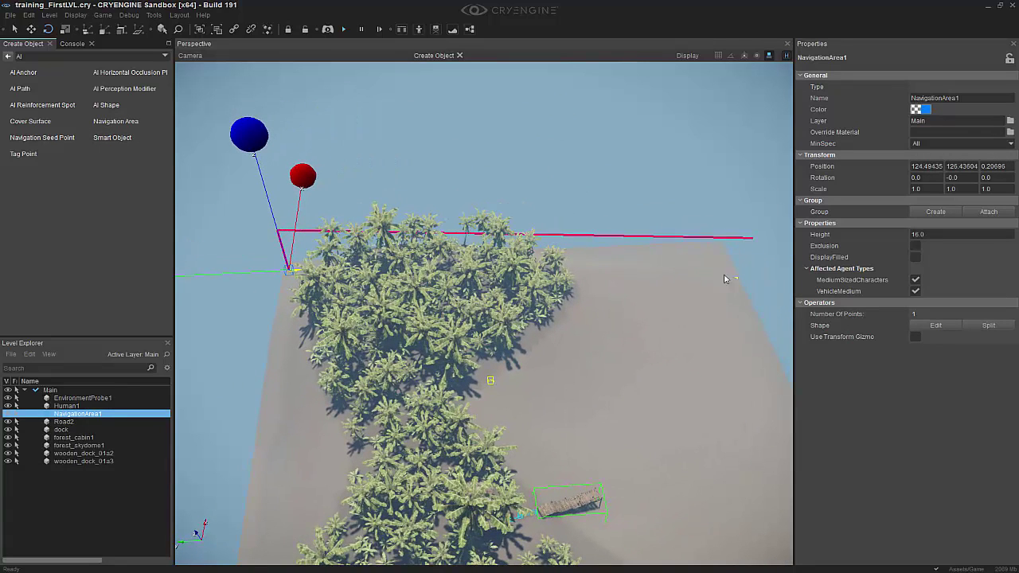
{"action": "left_click", "coordinate": [666, 268]}
{"action": "right_click_drag", "start_coordinate": [667, 269], "coordinate": [667, 321]}
{"action": "left_click", "coordinate": [777, 438]}
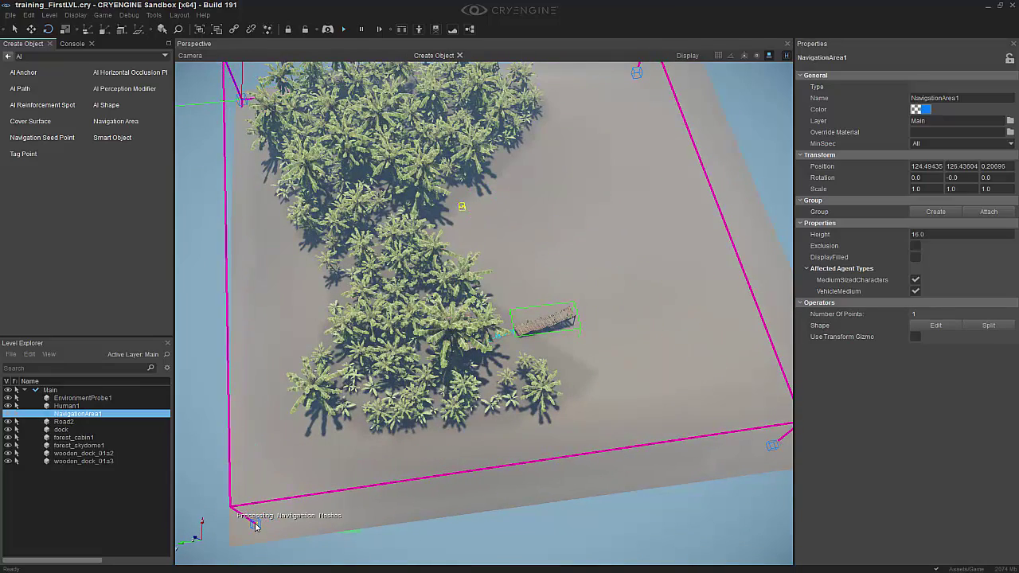
{"action": "double_click", "coordinate": [255, 524]}
- Turn off snapping to geometry and raise the navigation area to about 15.3 on the Z axis
{"action": "right_click_drag", "start_coordinate": [475, 509], "coordinate": [455, 390]}
{"action": "right_click_drag", "start_coordinate": [454, 455], "coordinate": [452, 471]}
{"action": "right_click_drag", "start_coordinate": [447, 397], "coordinate": [443, 441]}
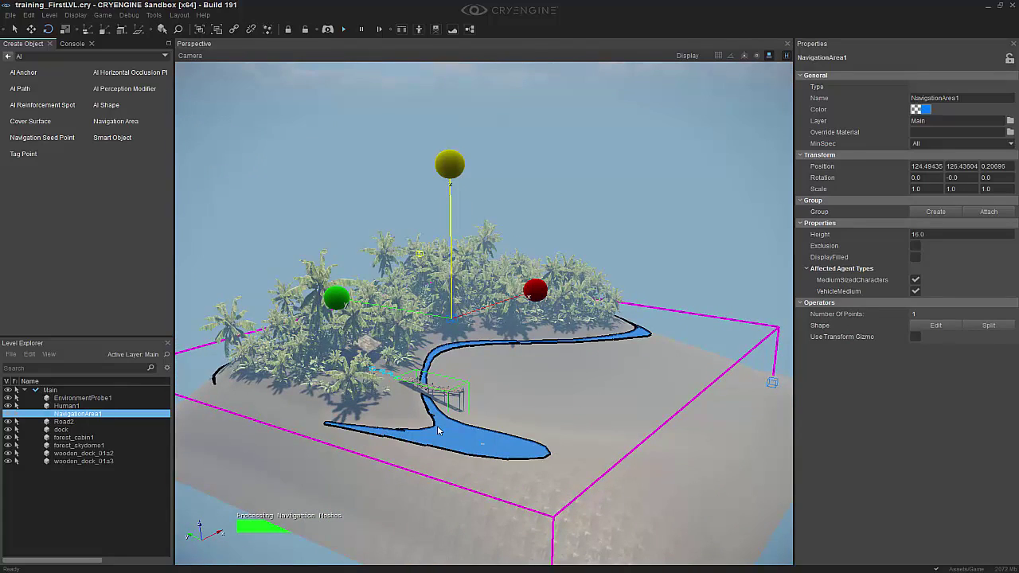
{"action": "right_click_drag", "start_coordinate": [437, 430], "coordinate": [436, 430]}
{"action": "key", "text": "2"}
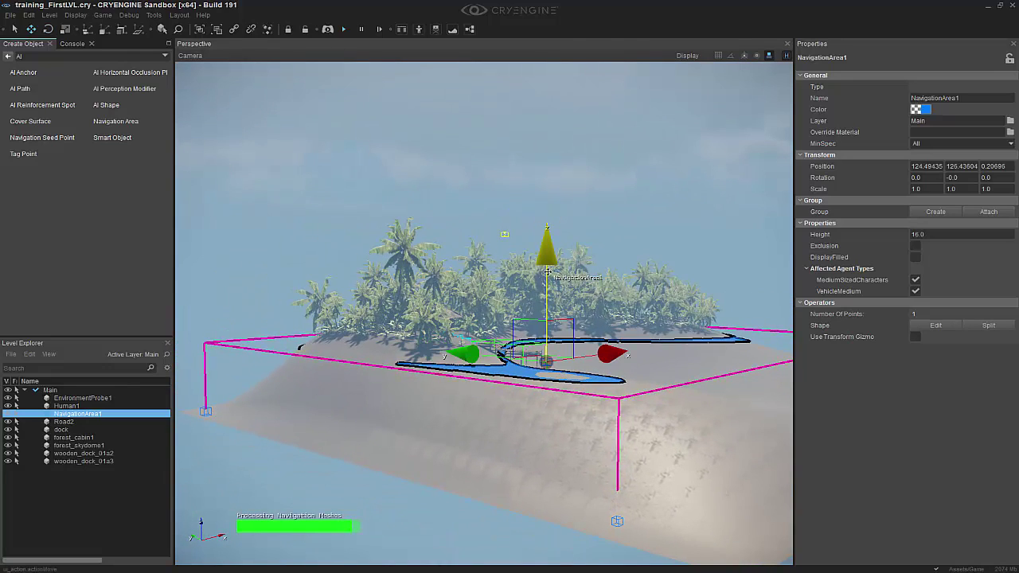
{"action": "left_click", "coordinate": [756, 55]}
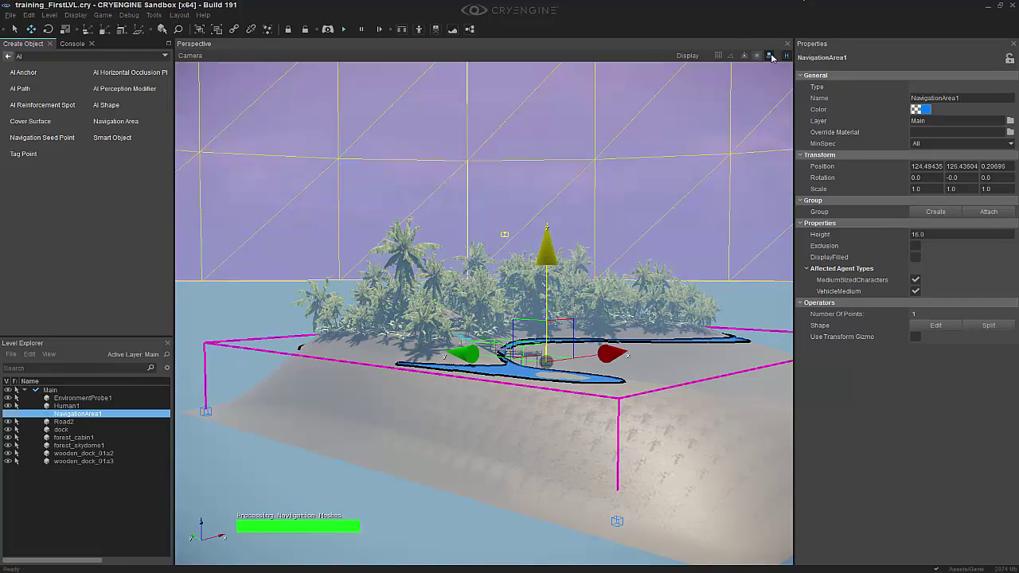
{"action": "left_click", "coordinate": [769, 55]}
{"action": "left_click", "coordinate": [795, 78]}
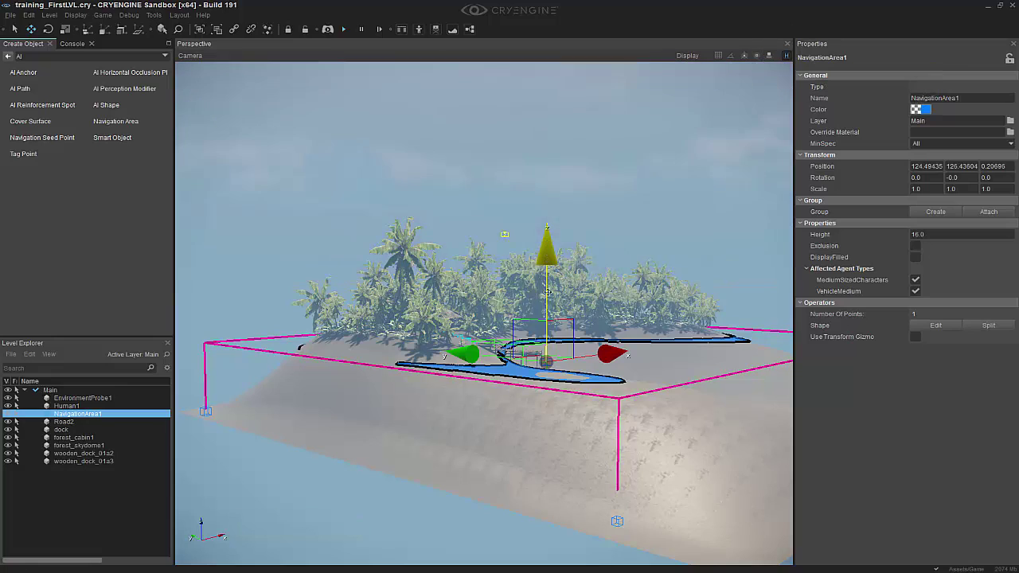
{"action": "left_click_drag", "start_coordinate": [548, 292], "coordinate": [547, 246]}
{"action": "right_click_drag", "start_coordinate": [547, 246], "coordinate": [711, 298]}
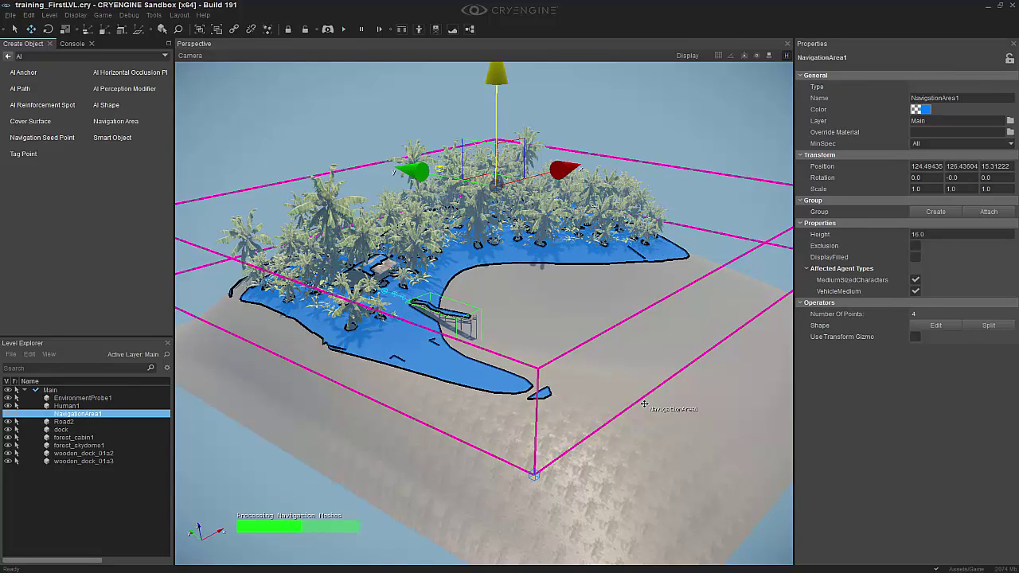
- Turn ocean rendering back on in the viewport
{"action": "right_click_drag", "start_coordinate": [643, 404], "coordinate": [574, 374]}
{"action": "key", "text": "w"}
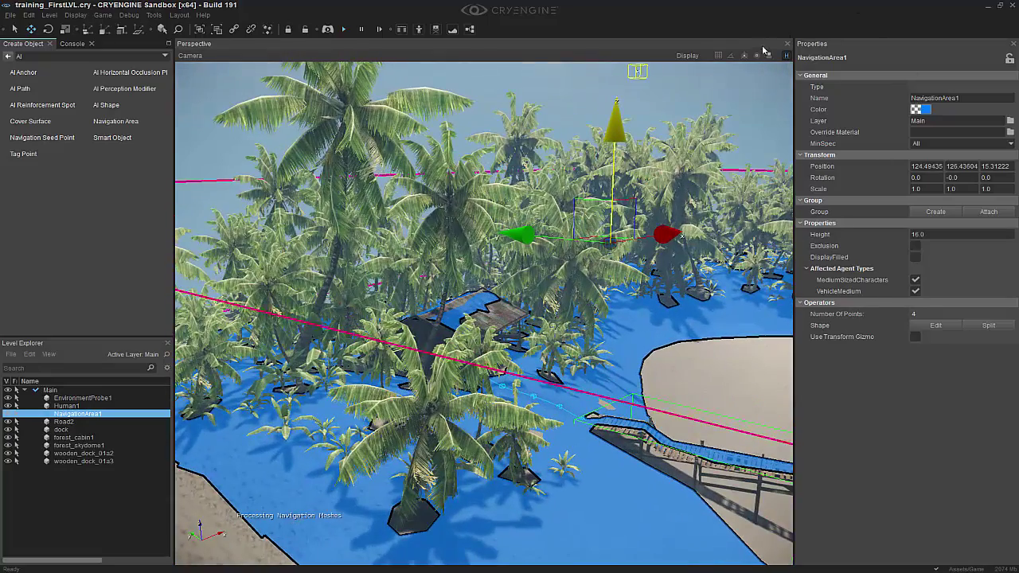
{"action": "left_click", "coordinate": [687, 56]}
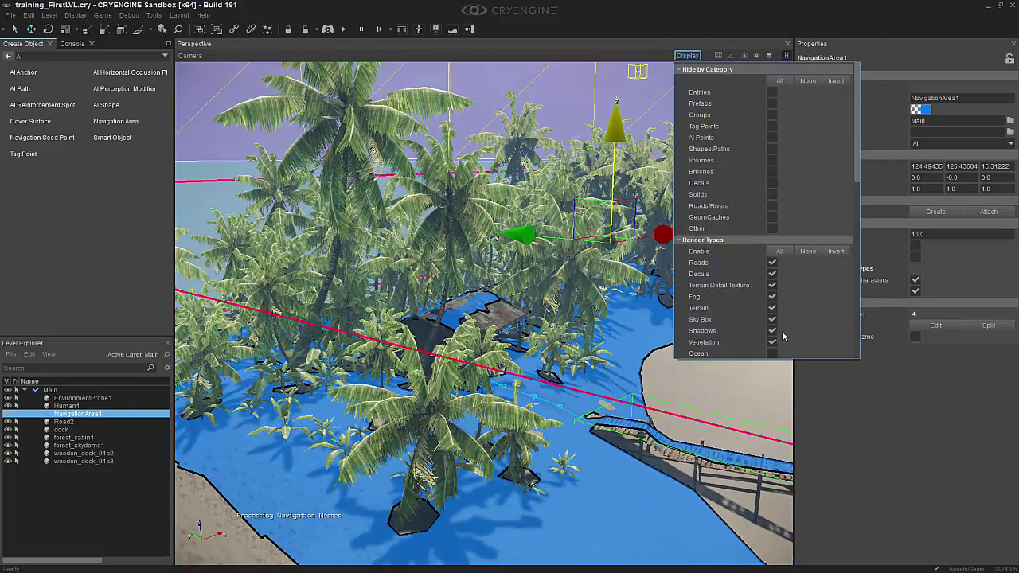
{"action": "left_click", "coordinate": [770, 355]}
- Adjust the navigation area's vertical position to about 16.05 on the Z axis
{"action": "right_click_drag", "start_coordinate": [650, 378], "coordinate": [646, 350]}
{"action": "key", "text": "s"}
{"action": "right_click_drag", "start_coordinate": [612, 255], "coordinate": [585, 213]}
{"action": "left_click_drag", "start_coordinate": [578, 211], "coordinate": [582, 204]}
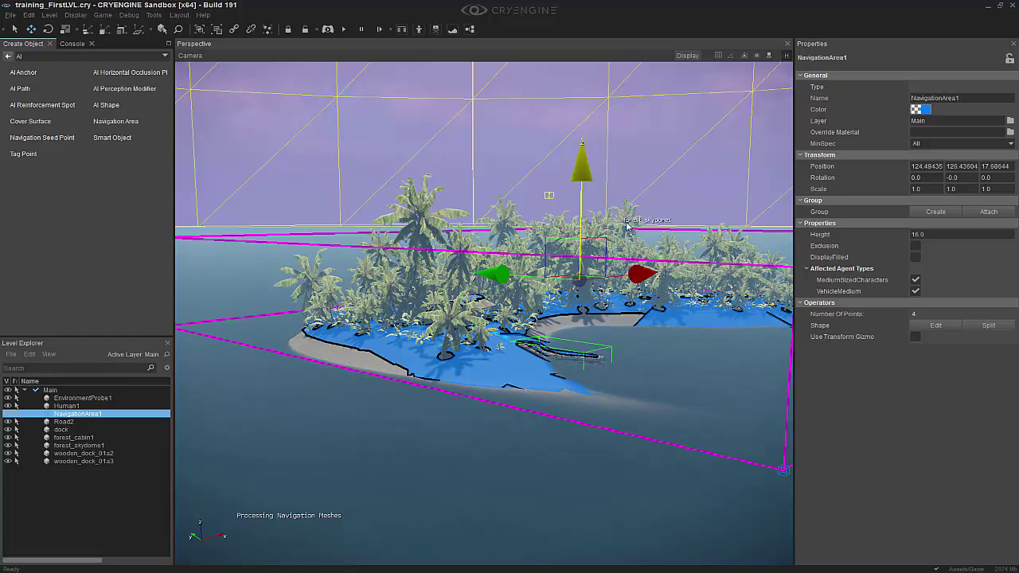
{"action": "left_click_drag", "start_coordinate": [581, 199], "coordinate": [580, 209]}
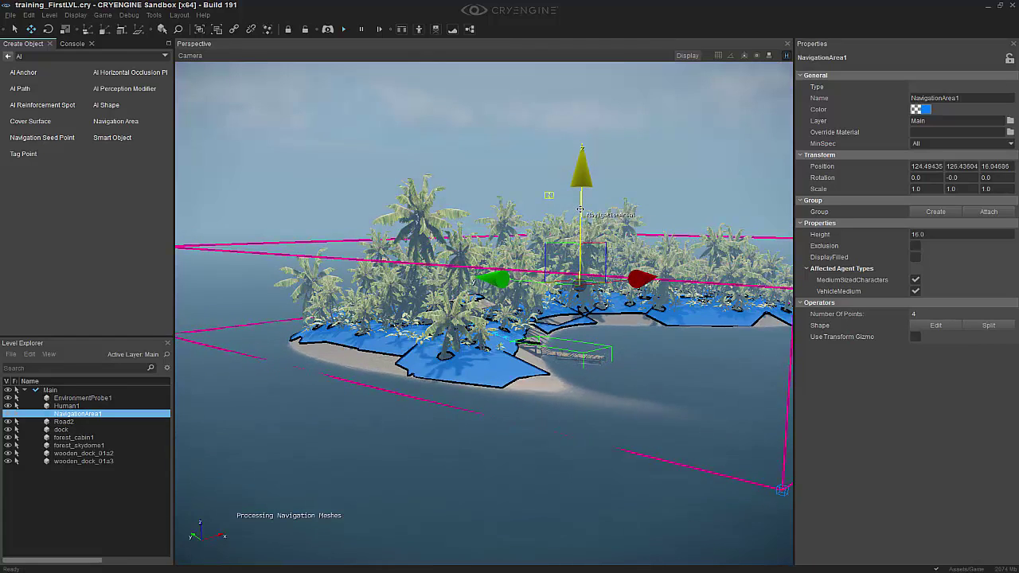
- Examine the navigation mesh coverage along the shore and around the cabin and dock
{"action": "right_click_drag", "start_coordinate": [580, 209], "coordinate": [652, 211]}
{"action": "key", "text": "w"}
{"action": "key", "text": "s"}
{"action": "right_click_drag", "start_coordinate": [573, 402], "coordinate": [382, 426]}
{"action": "left_click", "coordinate": [504, 409]}
{"action": "key", "text": "a"}
{"action": "key", "text": "w"}
{"action": "key", "text": "w"}
{"action": "key", "text": "w"}
{"action": "right_click_drag", "start_coordinate": [651, 425], "coordinate": [561, 472]}
{"action": "key", "text": "s"}
- Shift the dock group along the X axis to about 32.56 and deselect it
{"action": "left_click", "coordinate": [460, 400]}
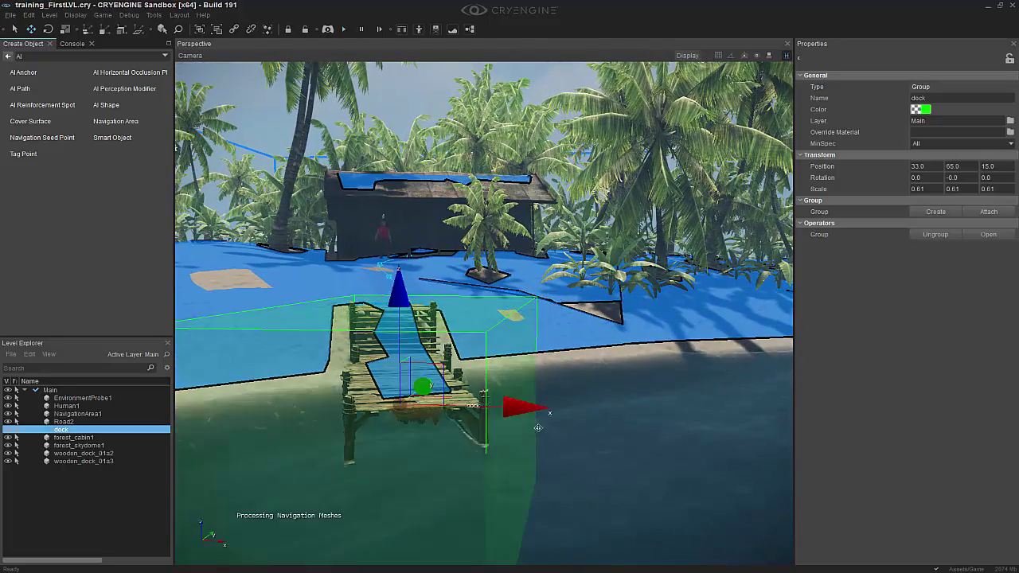
{"action": "right_click_drag", "start_coordinate": [552, 427], "coordinate": [544, 429]}
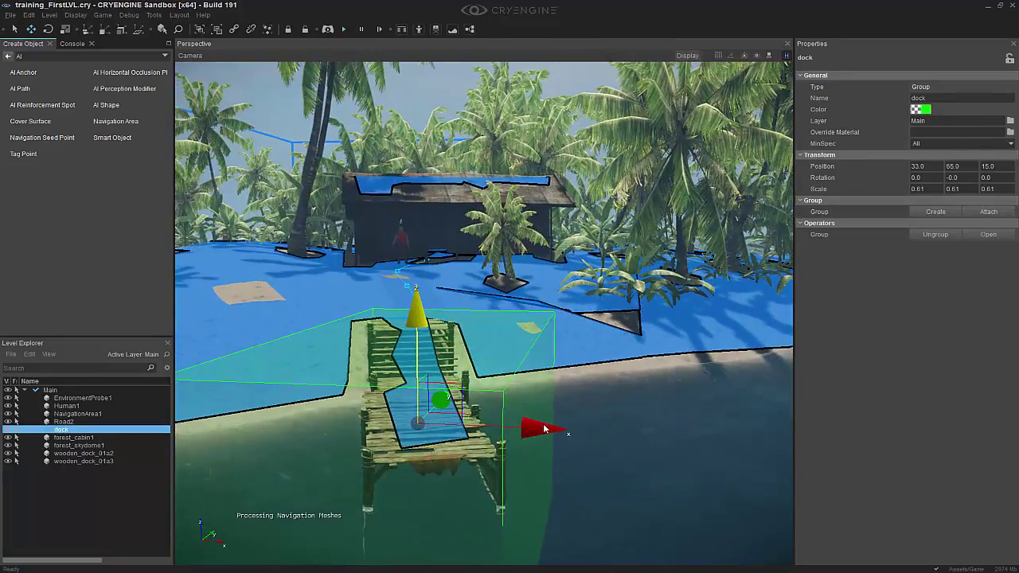
{"action": "mouse_move", "coordinate": [528, 428]}
{"action": "left_mouse_down"}
{"action": "mouse_move", "coordinate": [466, 425]}
{"action": "mouse_move", "coordinate": [535, 434]}
{"action": "mouse_move", "coordinate": [503, 430]}
{"action": "mouse_move", "coordinate": [518, 432]}
{"action": "left_mouse_up"}
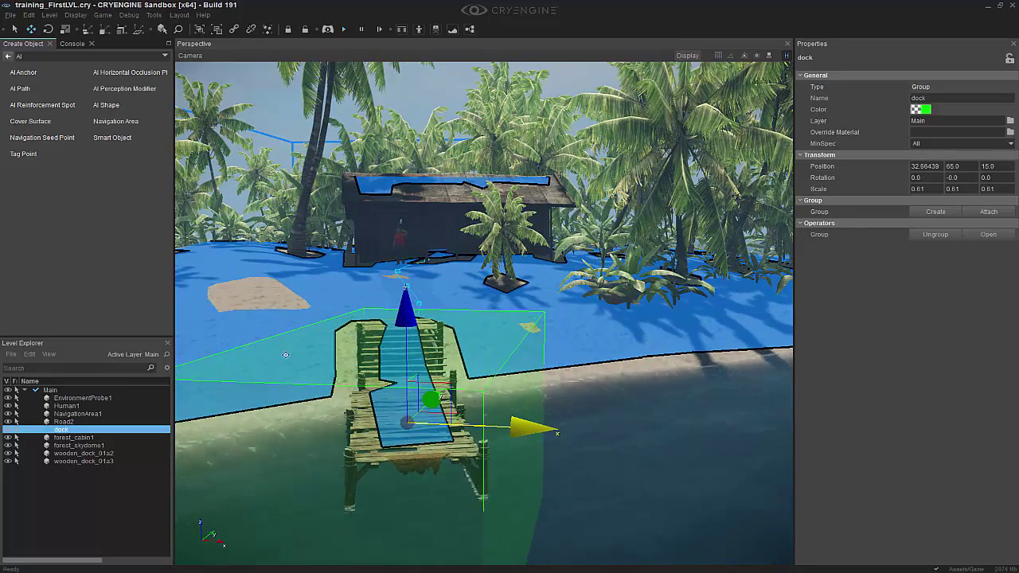
{"action": "left_click", "coordinate": [704, 488]}
{"action": "key", "text": "s"}
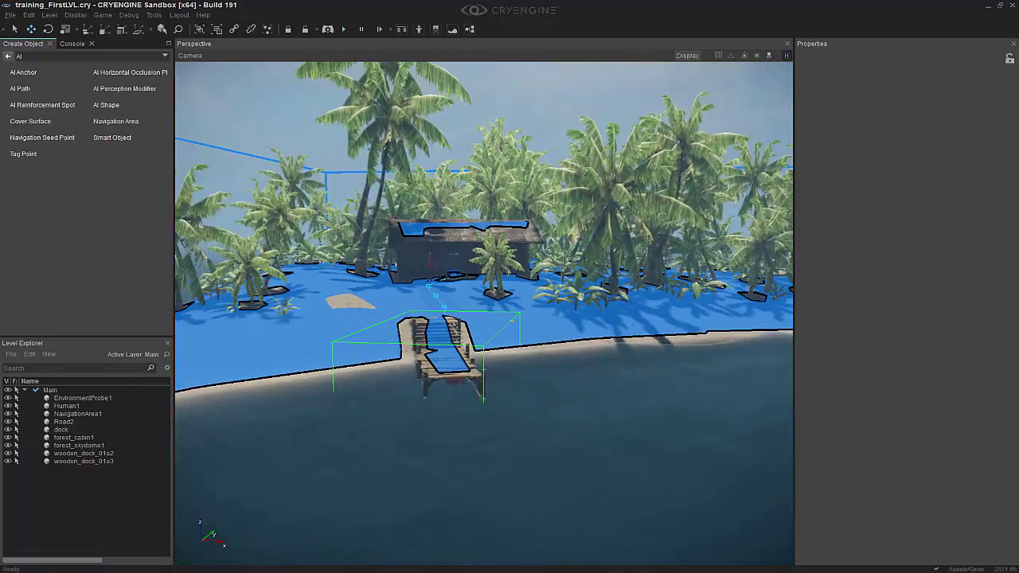
{"action": "middle_click_drag", "start_coordinate": [657, 501], "coordinate": [682, 522]}
{"action": "right_click_drag", "start_coordinate": [682, 523], "coordinate": [702, 454]}
{"action": "key", "text": "s"}
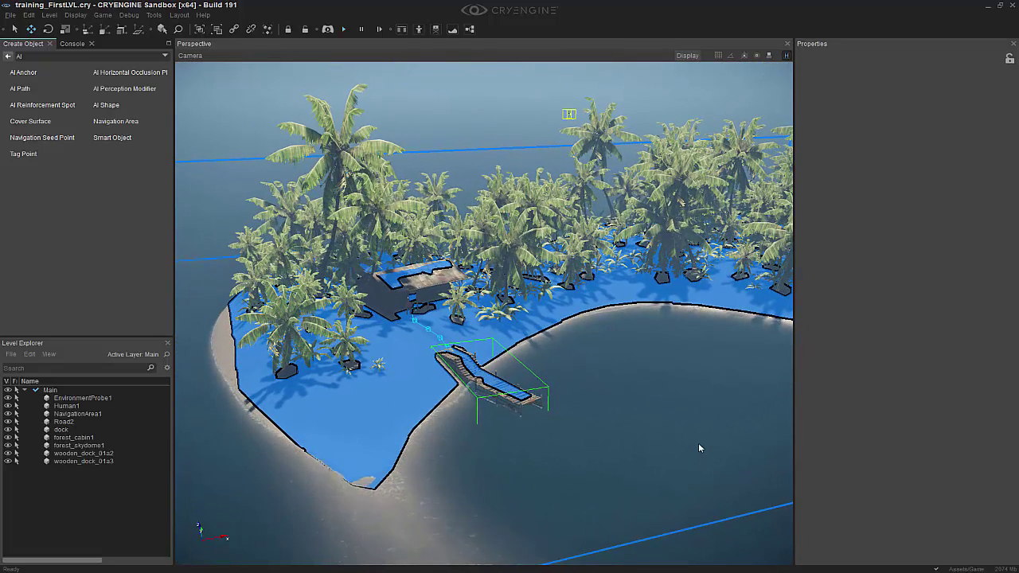